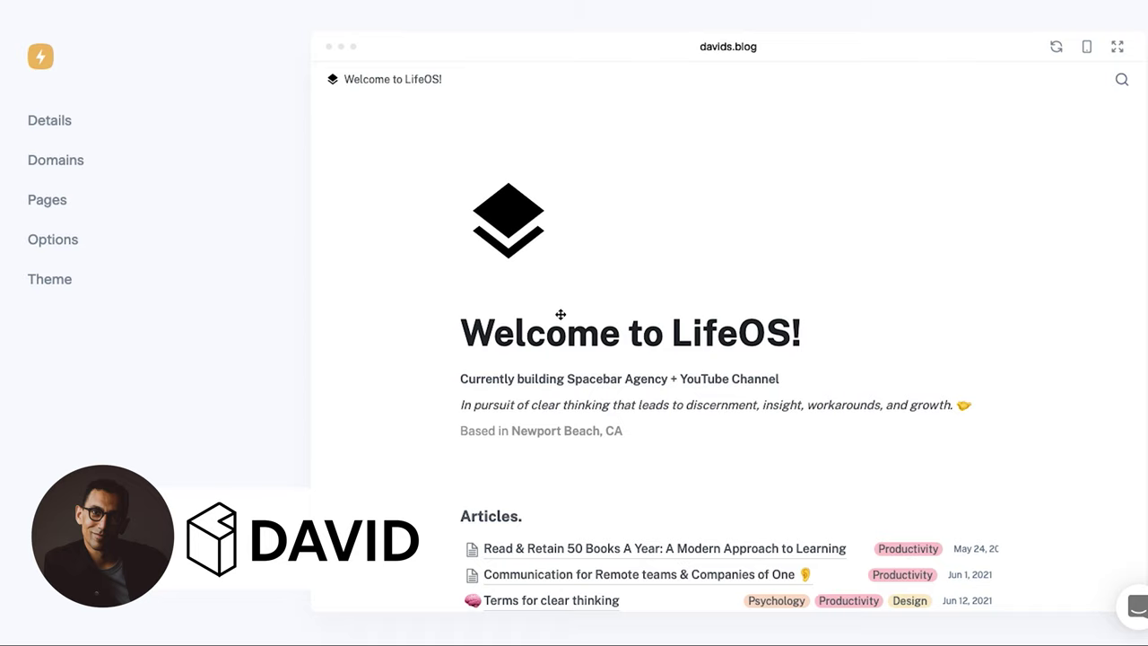
Open the "Read & Retain 50 Books A Year" article on davids.blog and highlight the slug in its web address
click(415, 181)
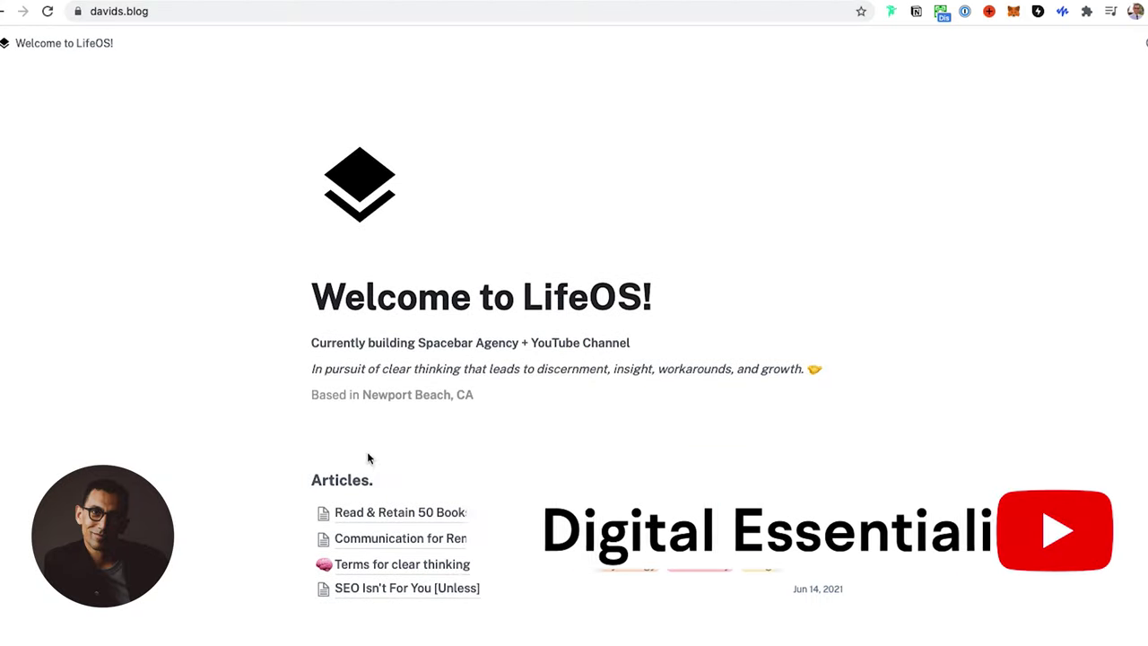
click(431, 491)
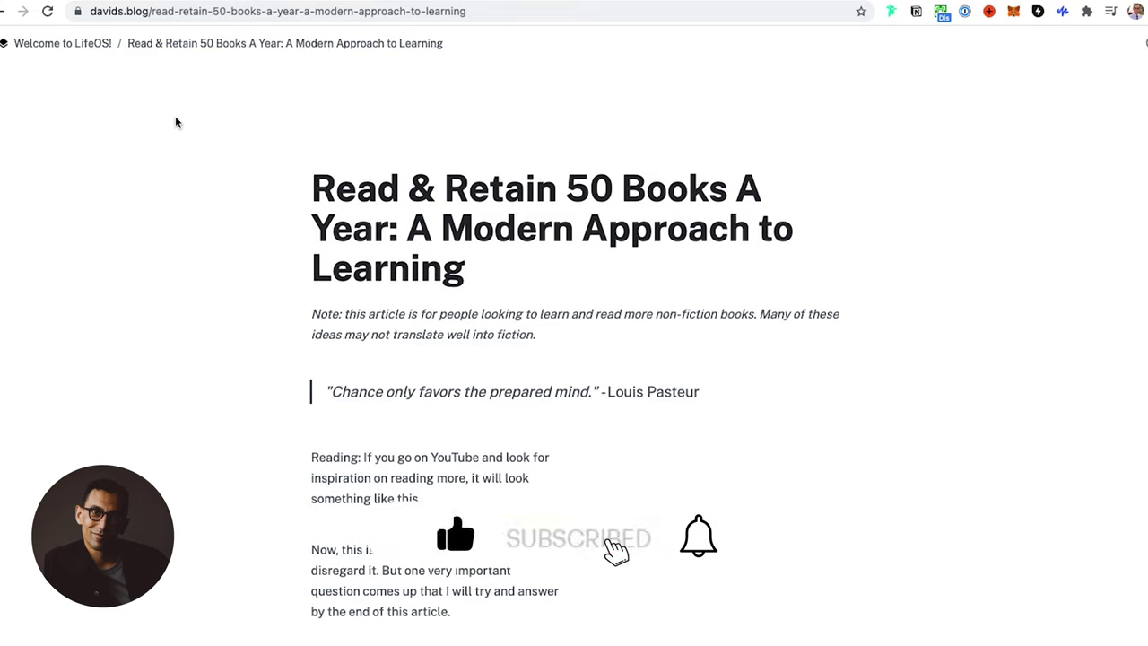
drag(143, 11, 469, 16)
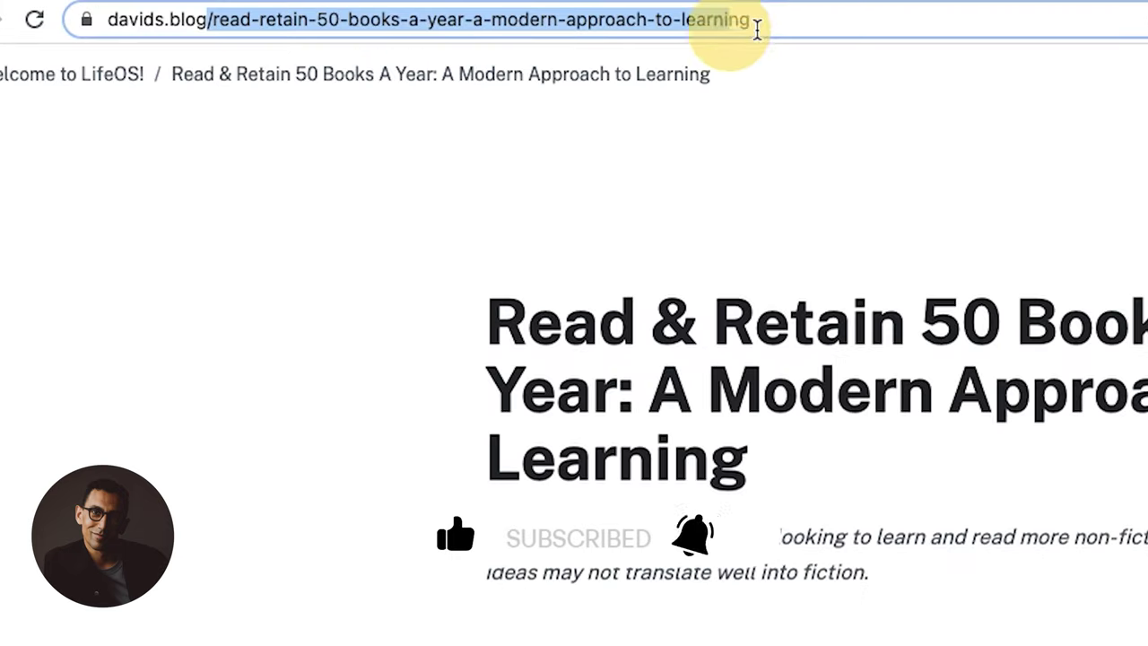
drag(757, 30, 1011, 21)
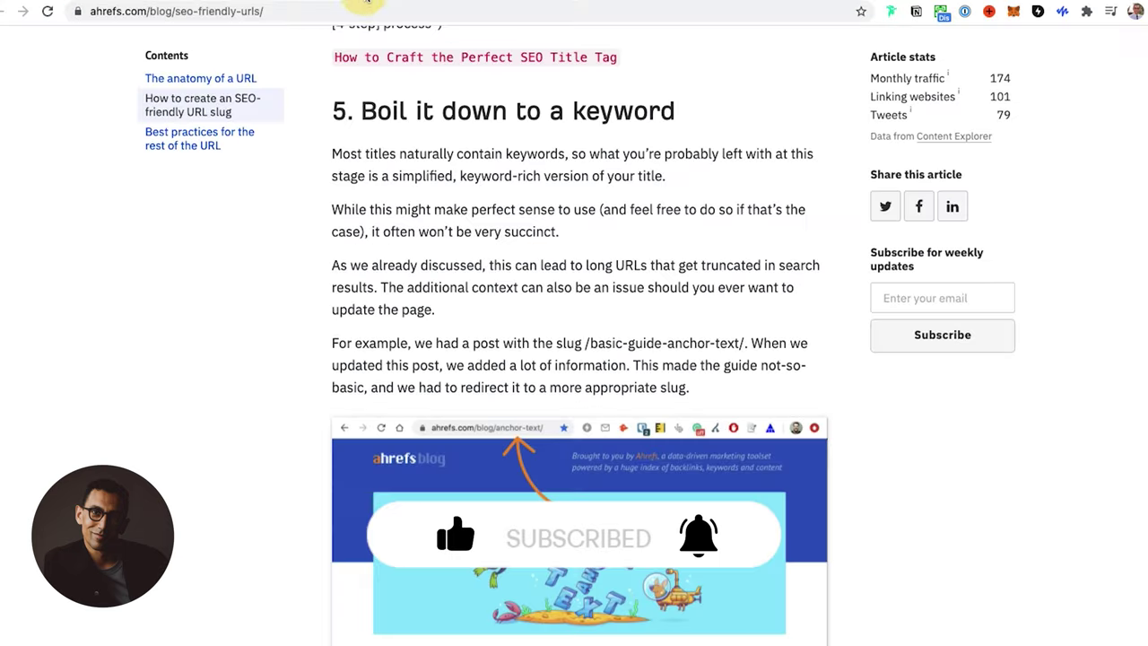
View the "The Anatomy of a URL" diagram in the Ahrefs guide to SEO-friendly URLs
scroll(304, 240, up, 10)
scroll(304, 240, up, 10)
scroll(304, 239, down, 2)
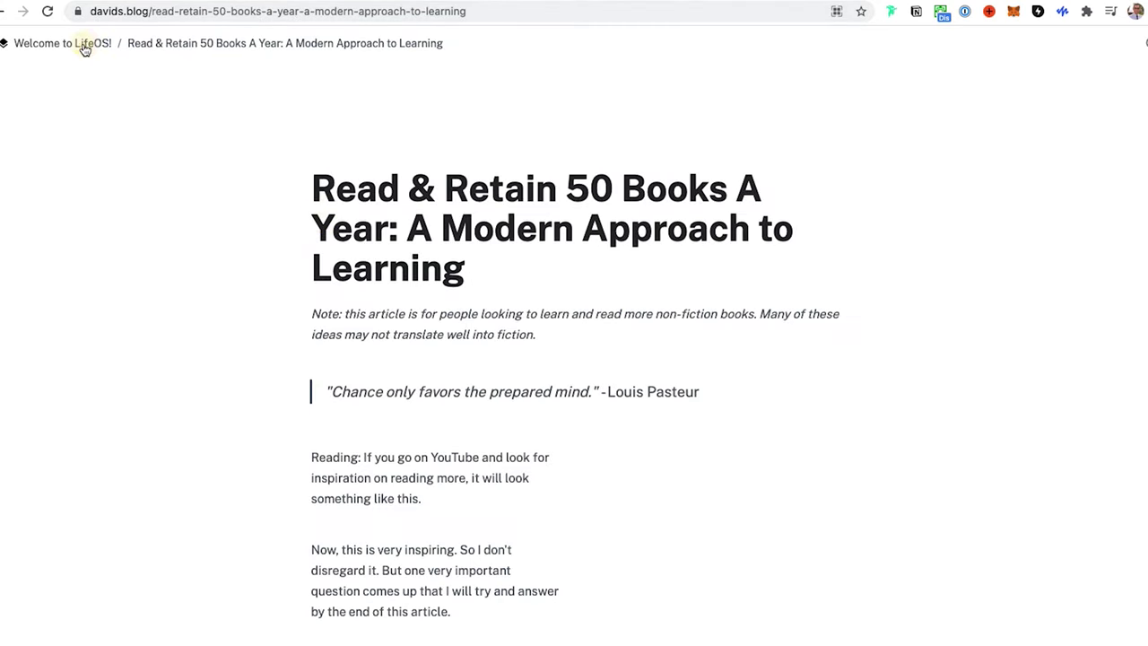
Return to the blog's home page to view its Articles list, and switch to the Google Search Console URL inspection
click(85, 43)
scroll(448, 466, down, 2)
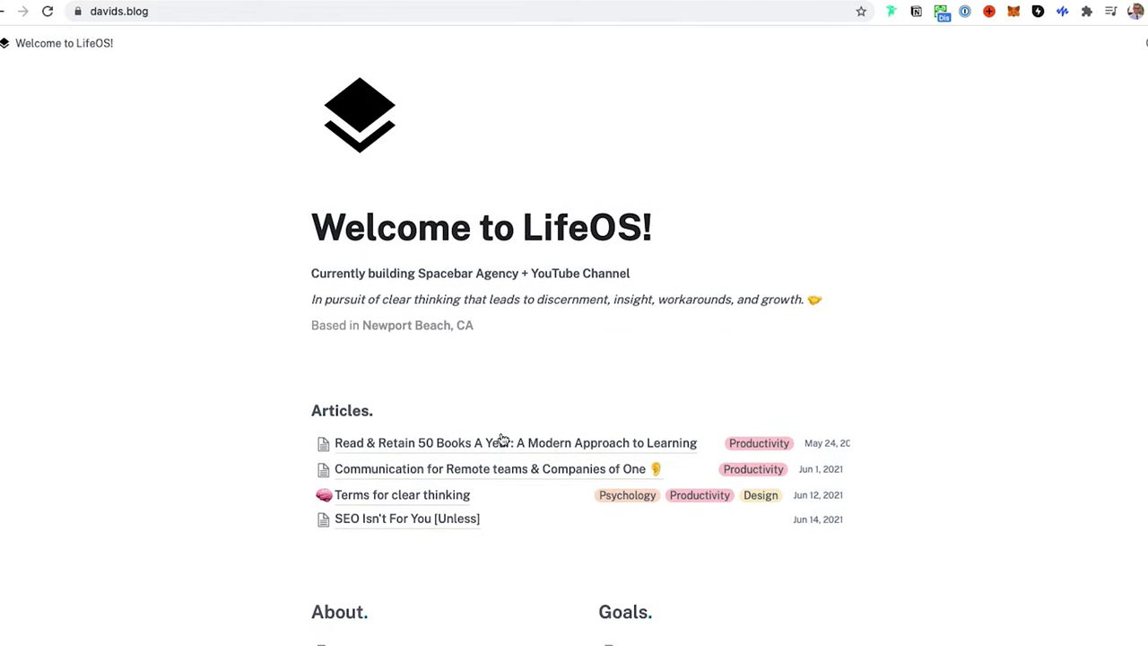
click(807, 2)
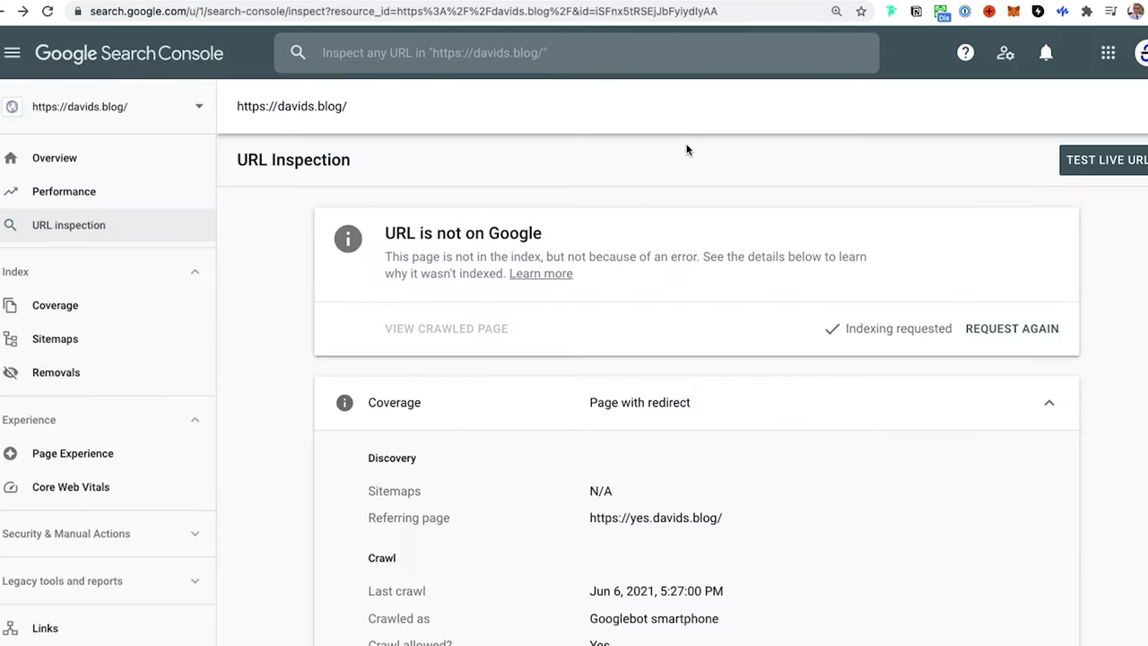
Switch to the Ahrefs URL guide and read its slug advice on numbers, superfluous information and boiling the title down to a keyword
click(440, 9)
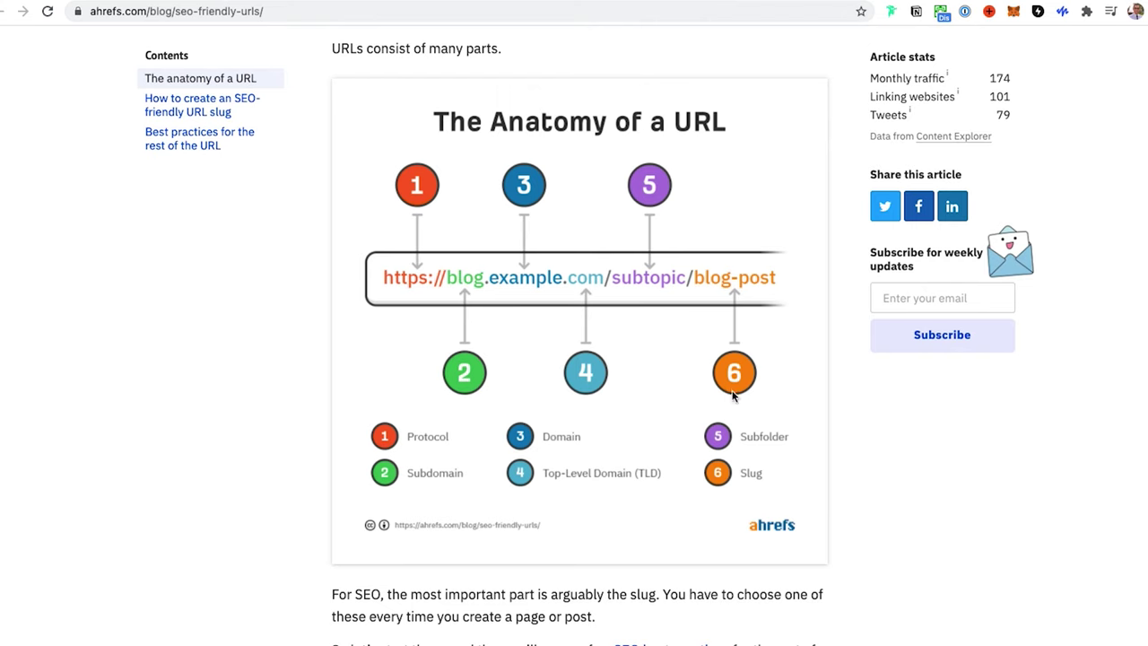
scroll(666, 317, down, 20)
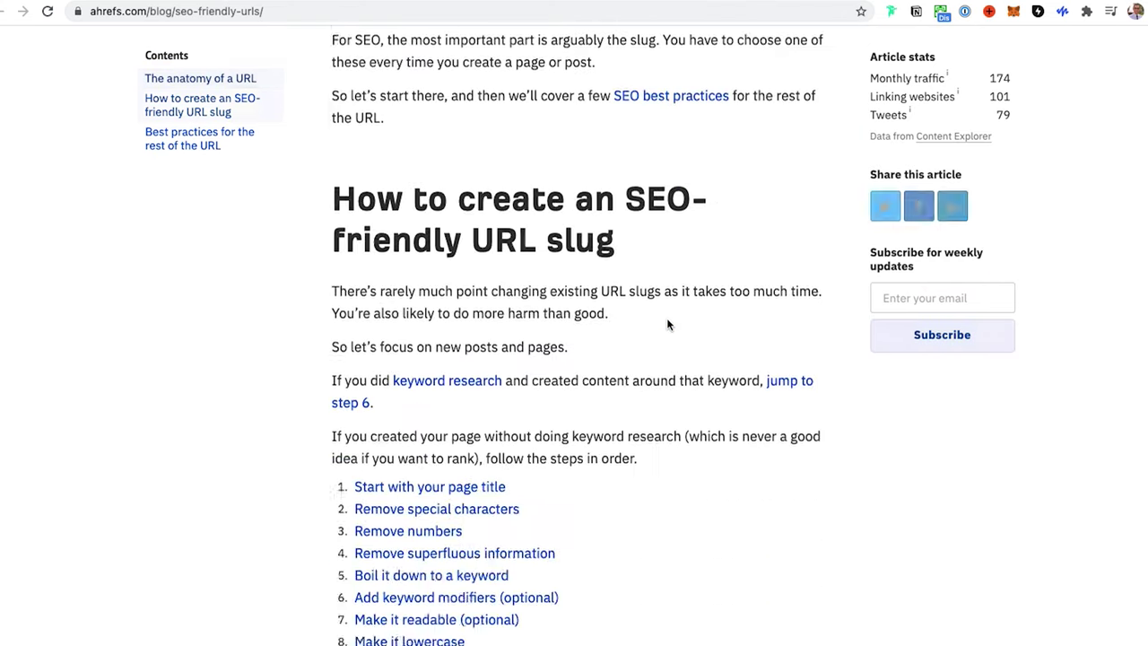
scroll(667, 324, down, 20)
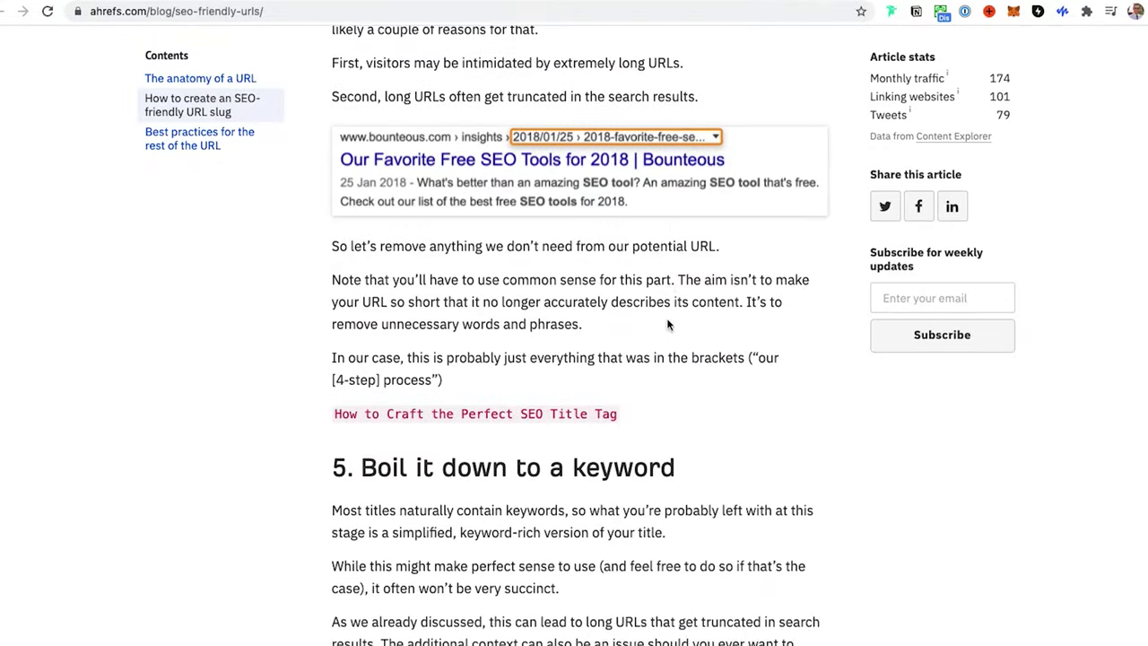
scroll(668, 324, up, 15)
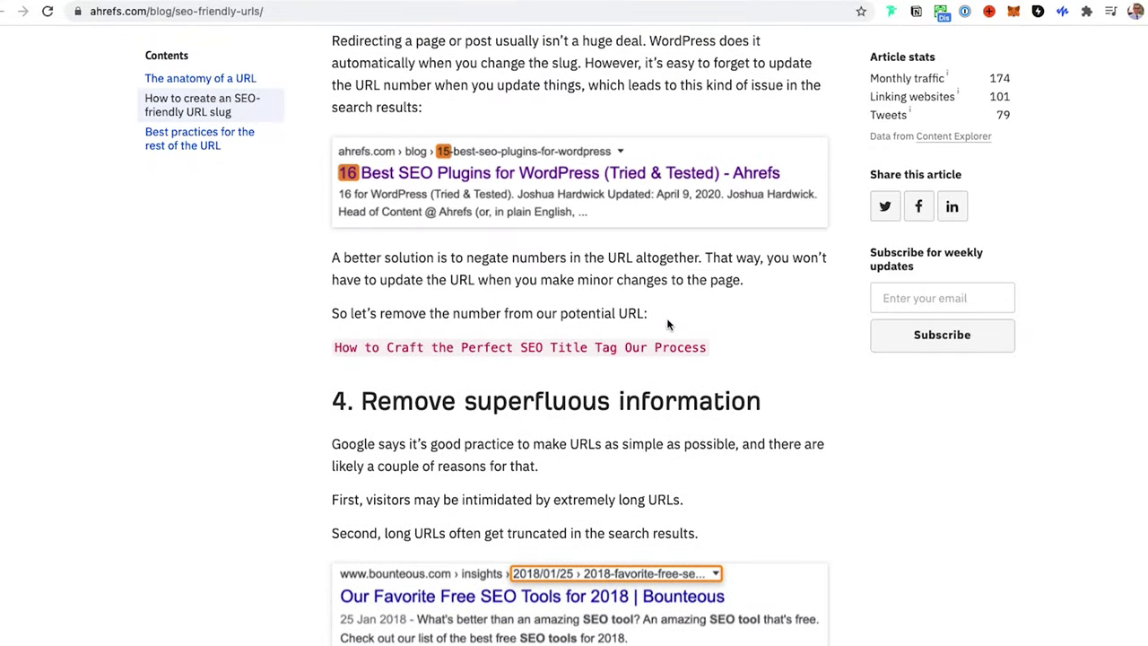
scroll(667, 325, up, 1)
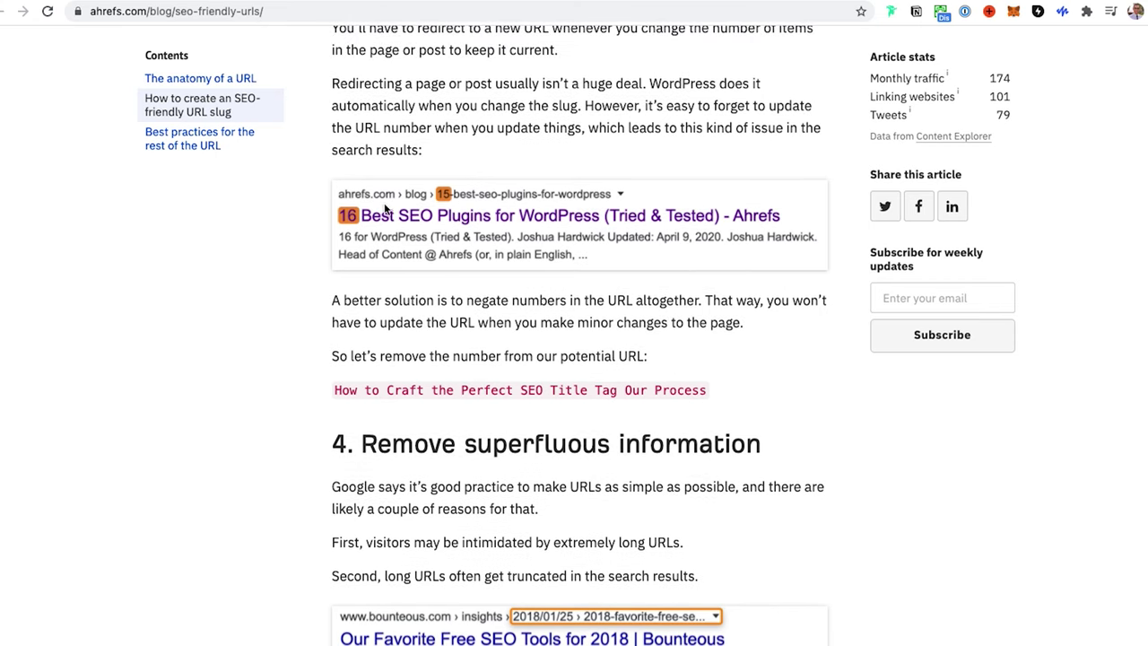
scroll(410, 310, down, 4)
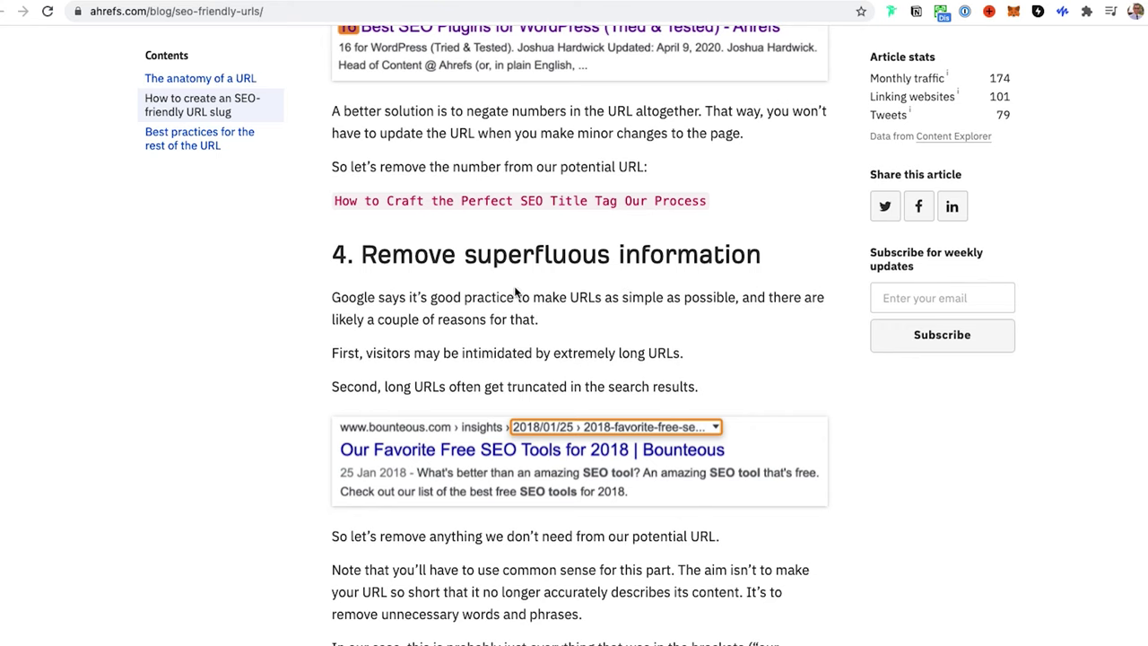
scroll(524, 482, down, 8)
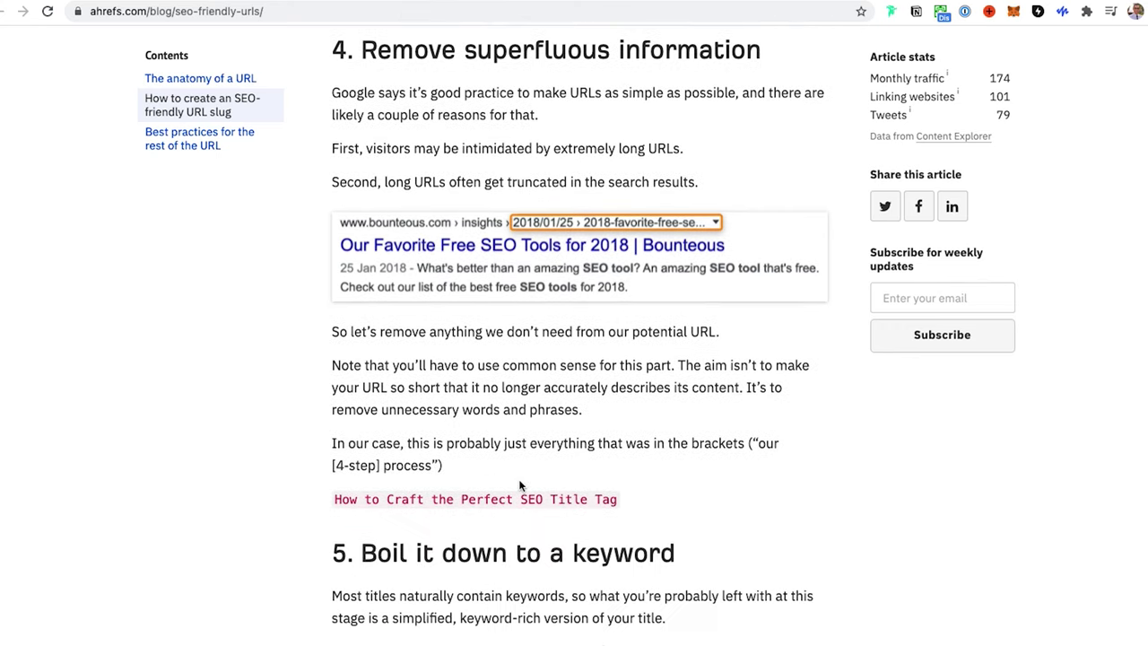
scroll(519, 482, down, 5)
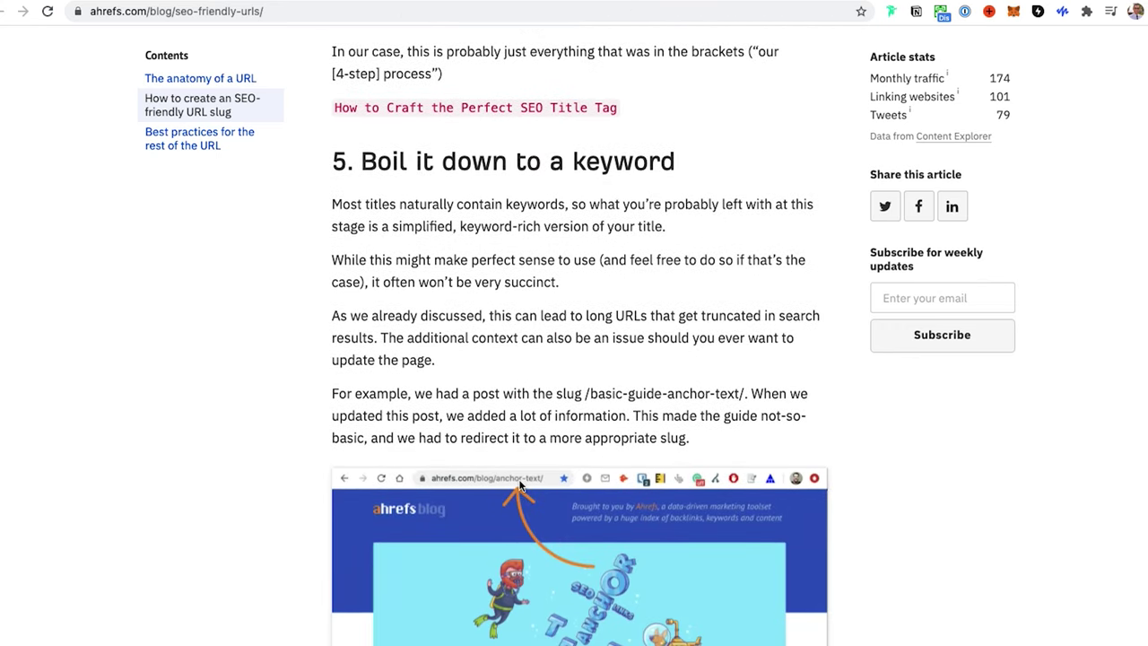
scroll(519, 484, down, 1)
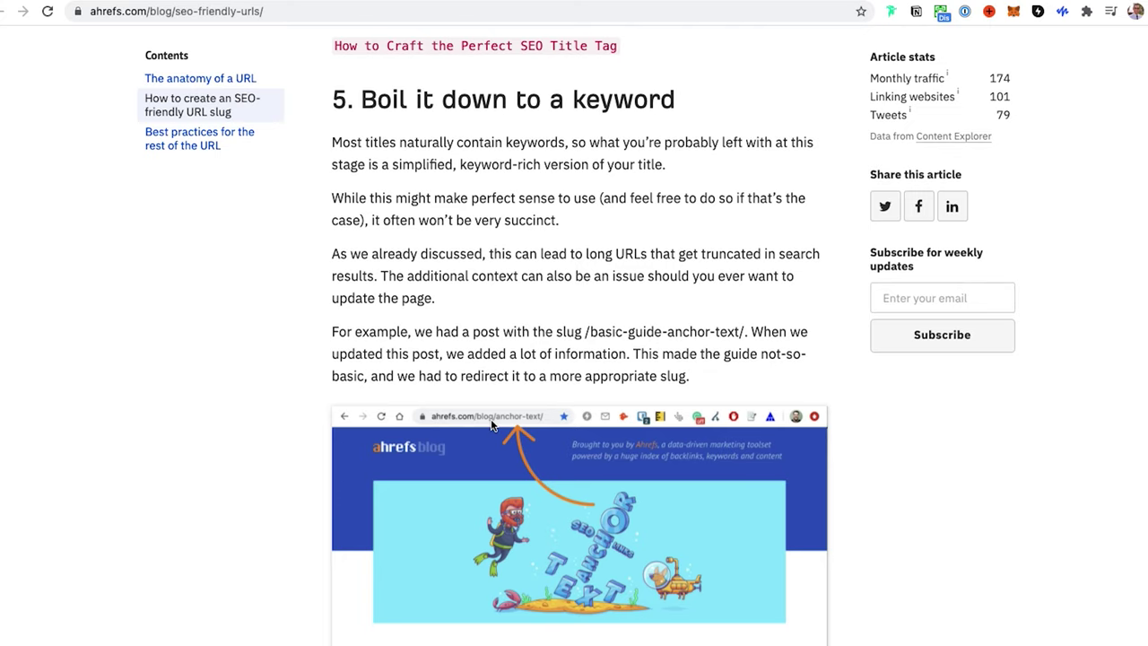
scroll(492, 426, down, 1)
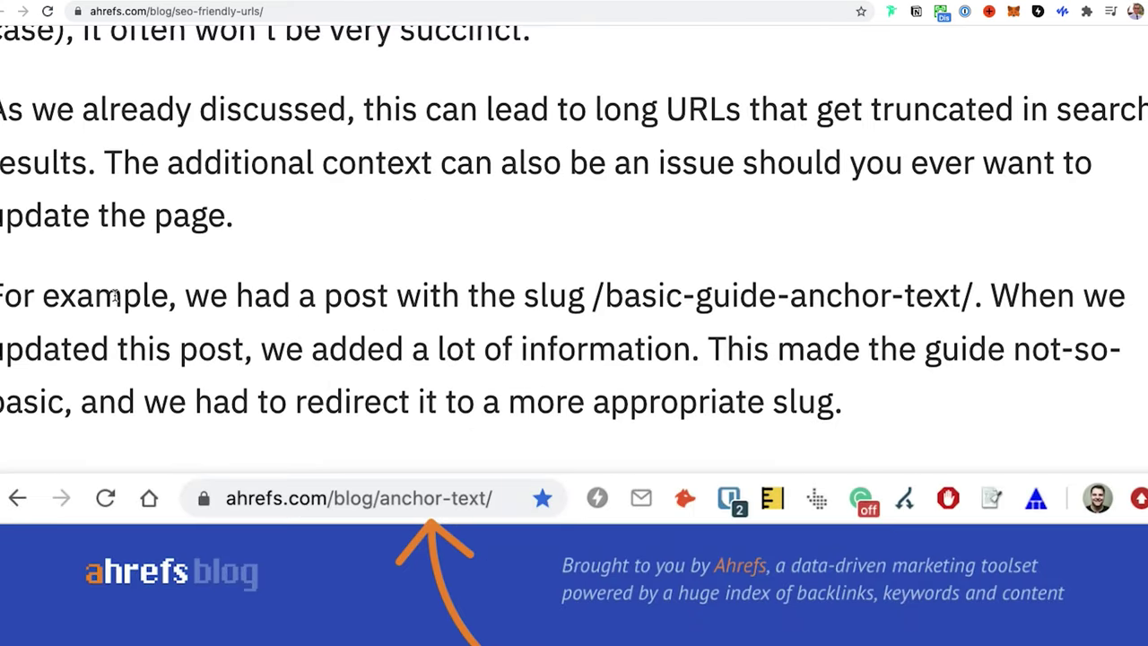
Highlight parts of the guide's /basic-guide-anchor-text/ example, including the words about redirecting to a more appropriate slug
drag(115, 298, 398, 298)
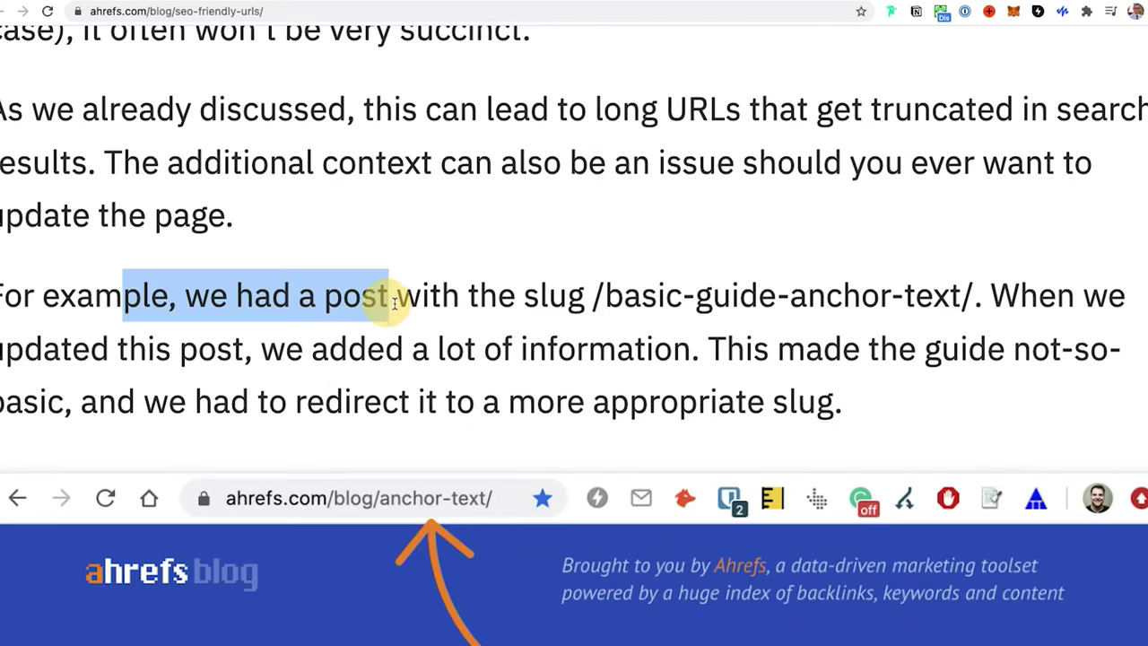
click(474, 299)
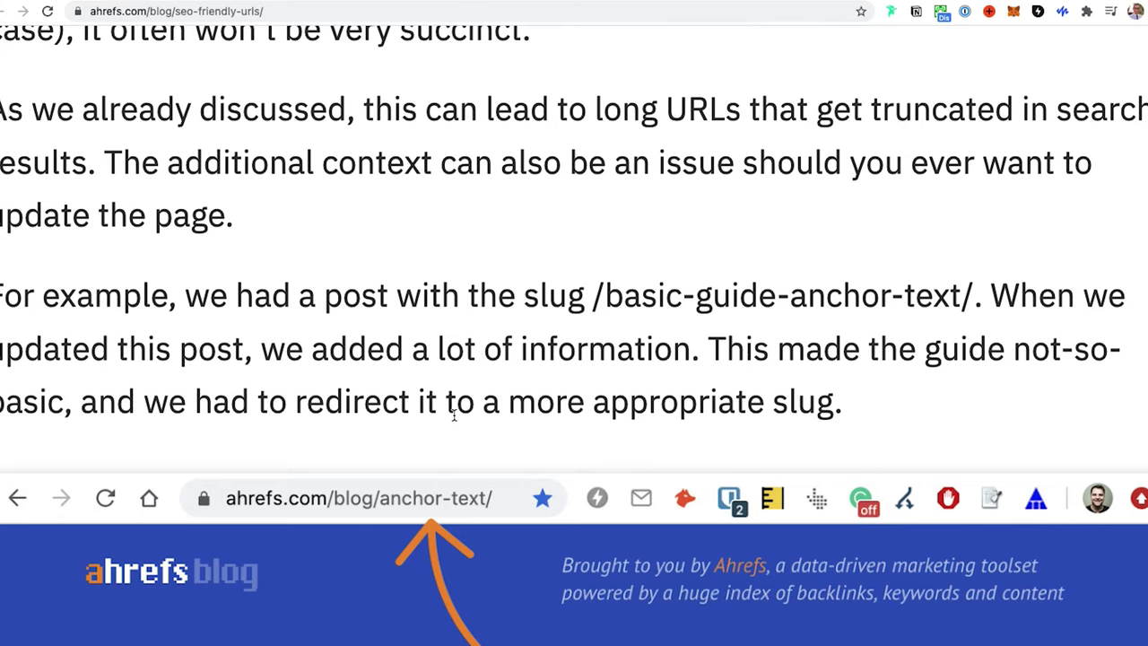
drag(840, 405, 453, 405)
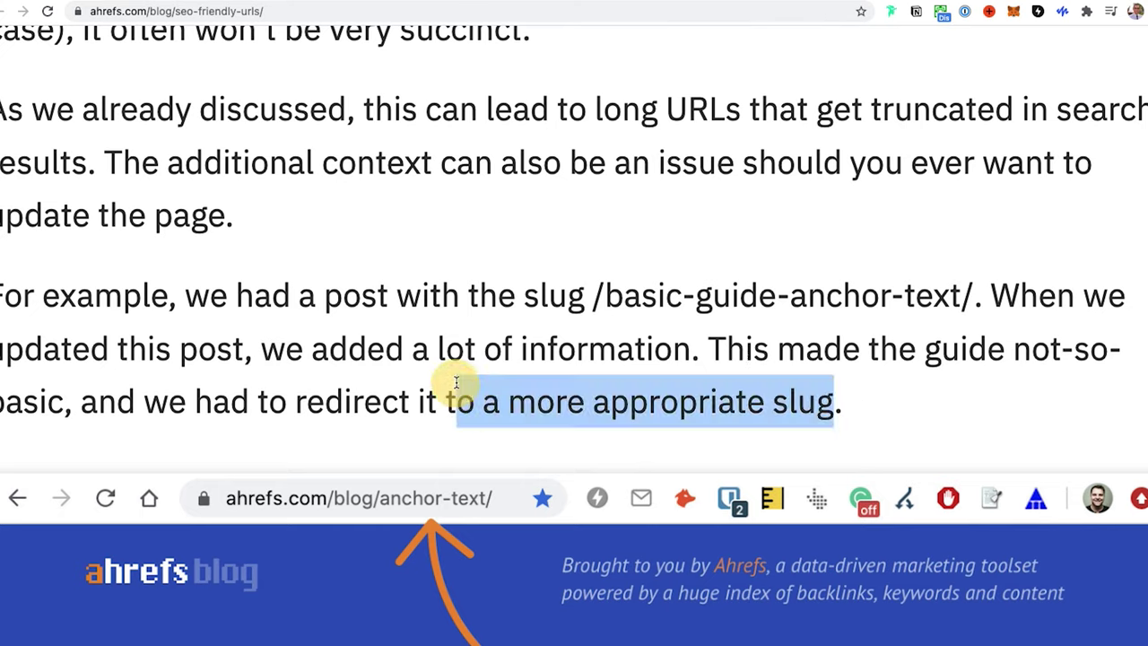
scroll(449, 412, down, 1)
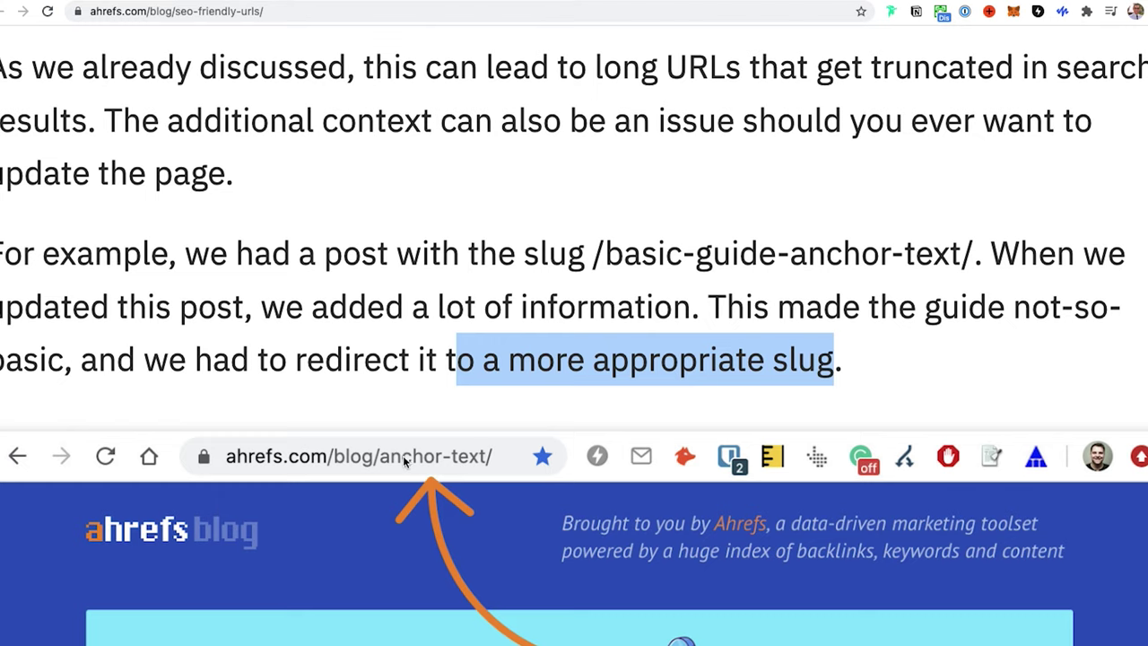
scroll(550, 331, up, 3)
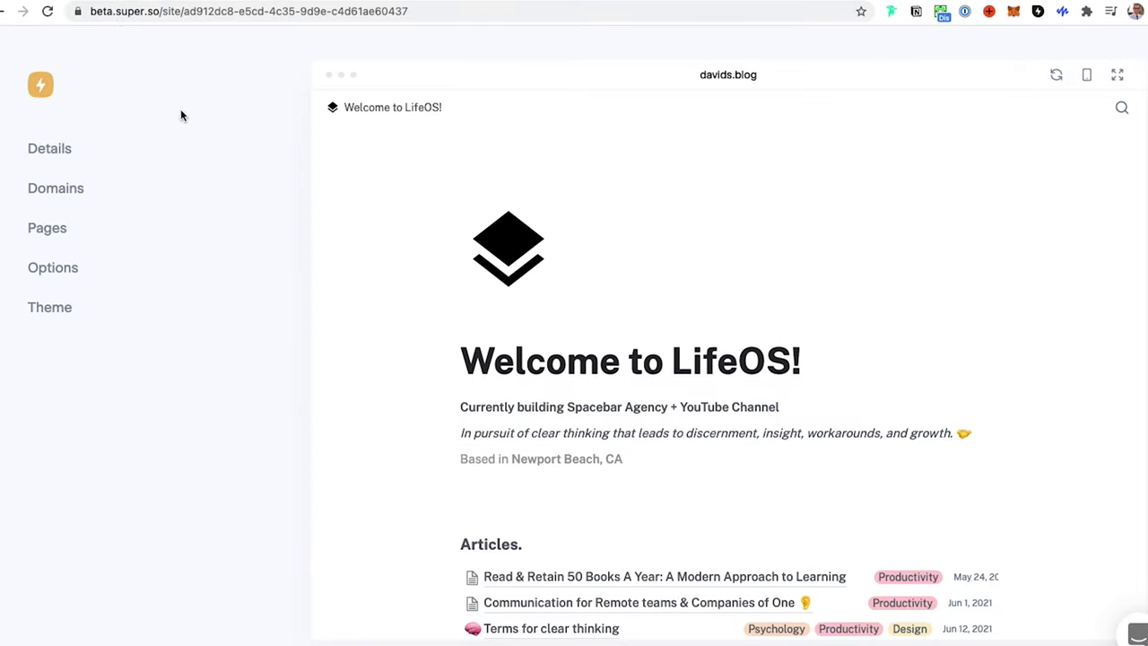
Open the site's Pages list in Super, and load davids.blog/sitemap.xml in a new browser tab
click(49, 230)
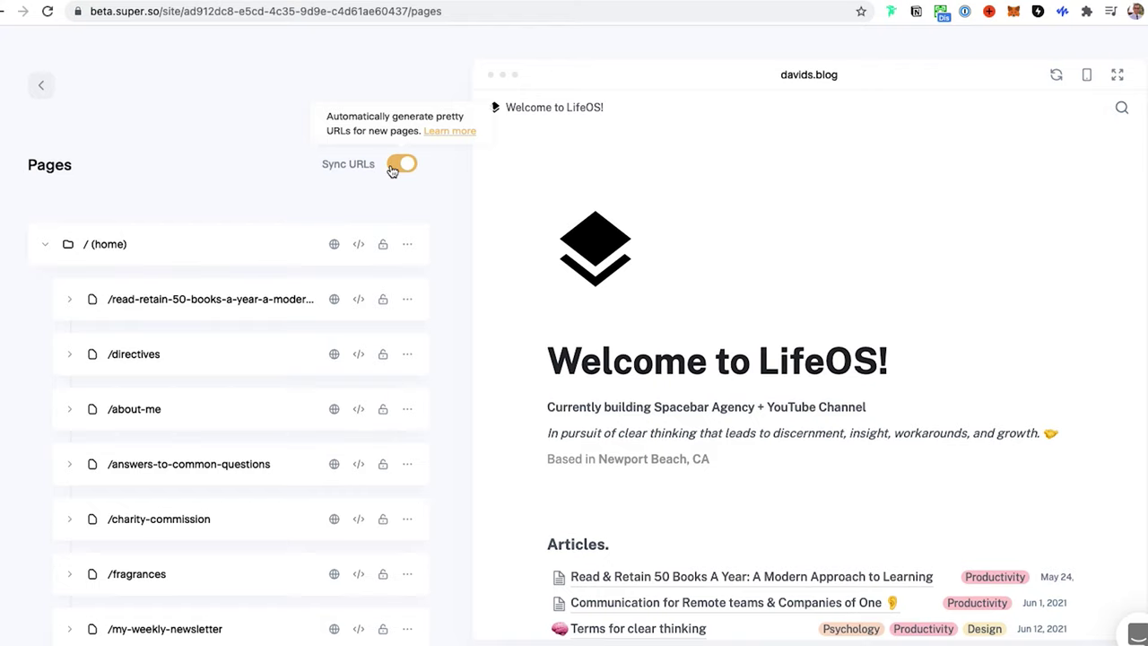
key(super+t)
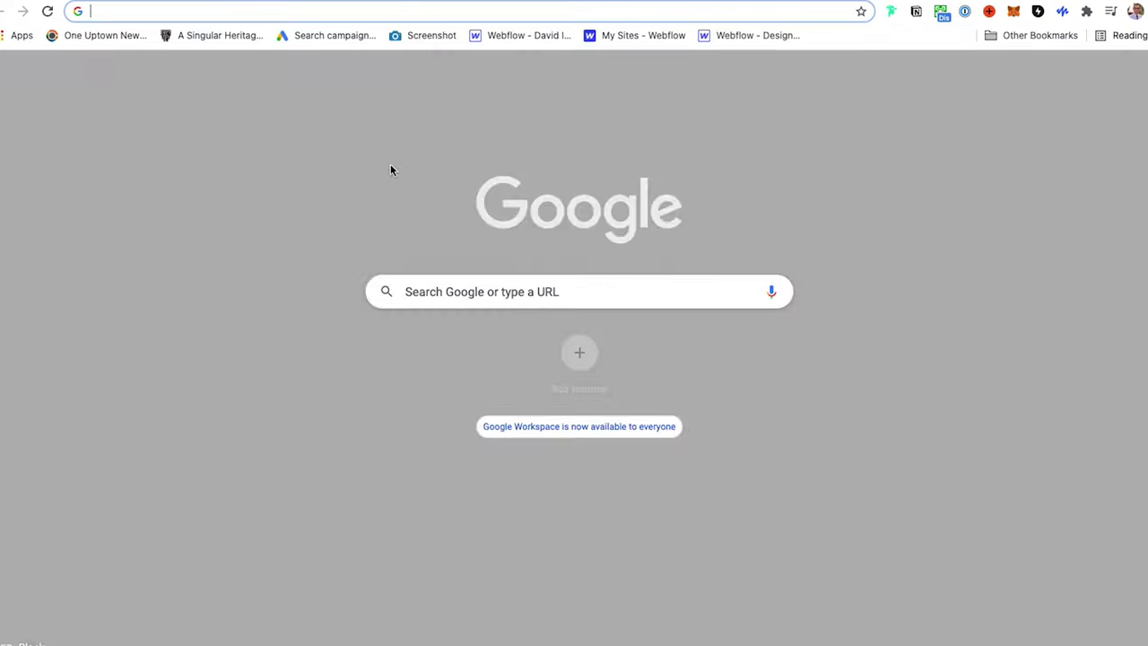
text(davids.blog/s)
key(Down)
key(Down)
key(Down)
key(Return)
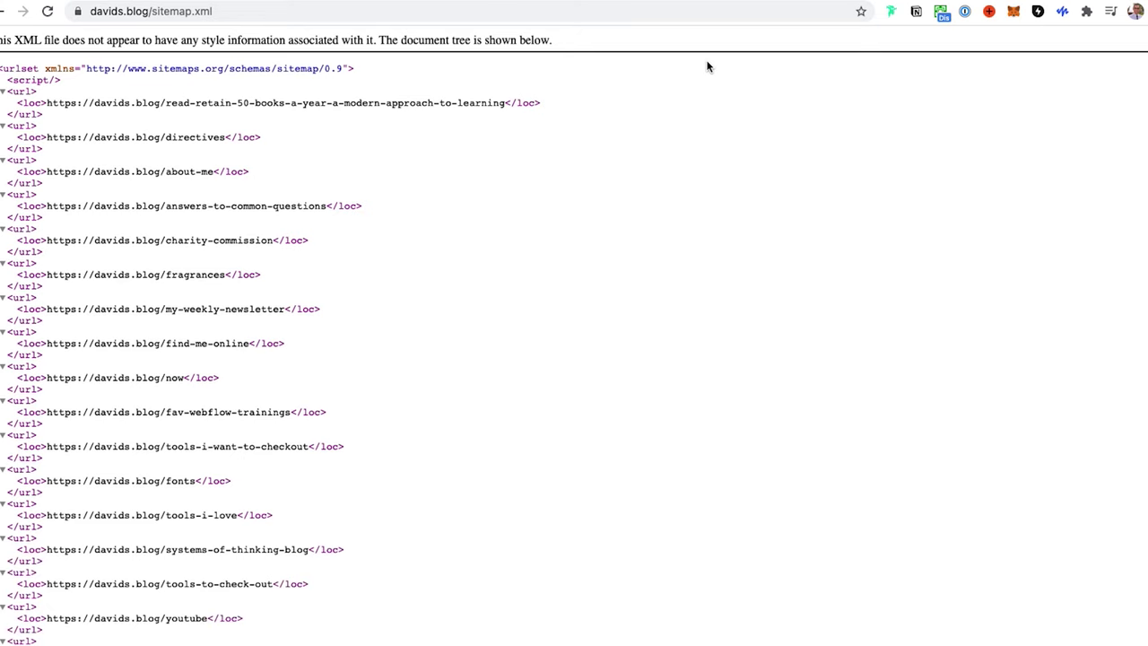
Examine the page URLs listed in the sitemap, highlighting the slug of the directives page
ctrl+scroll(125, 143, up, 5)
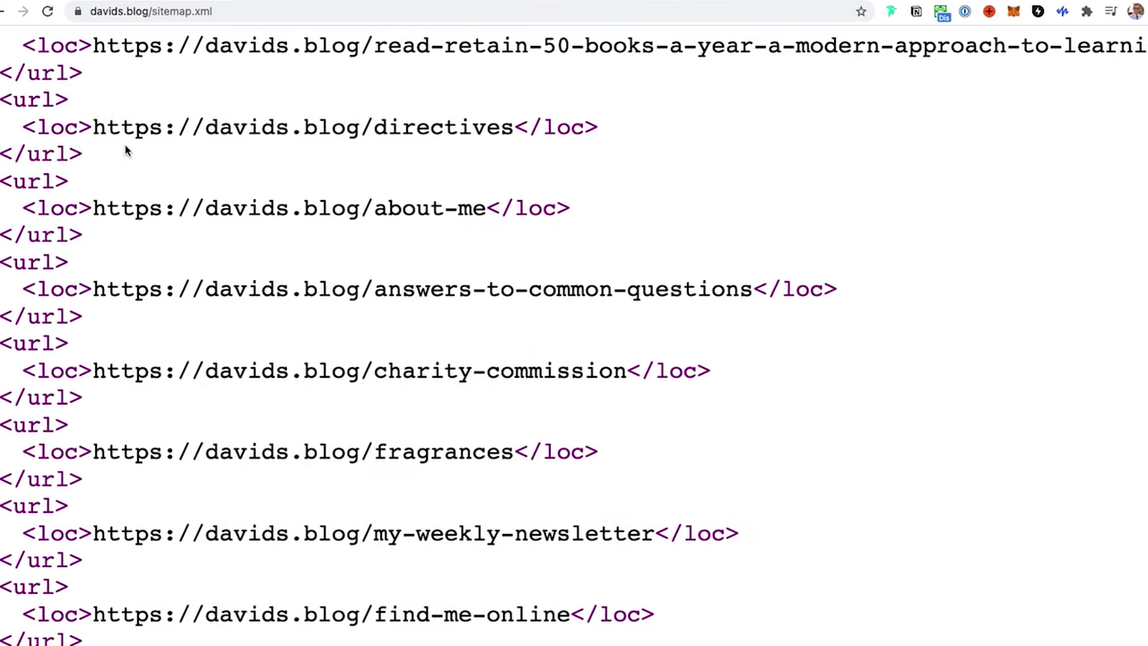
scroll(125, 144, left, 5)
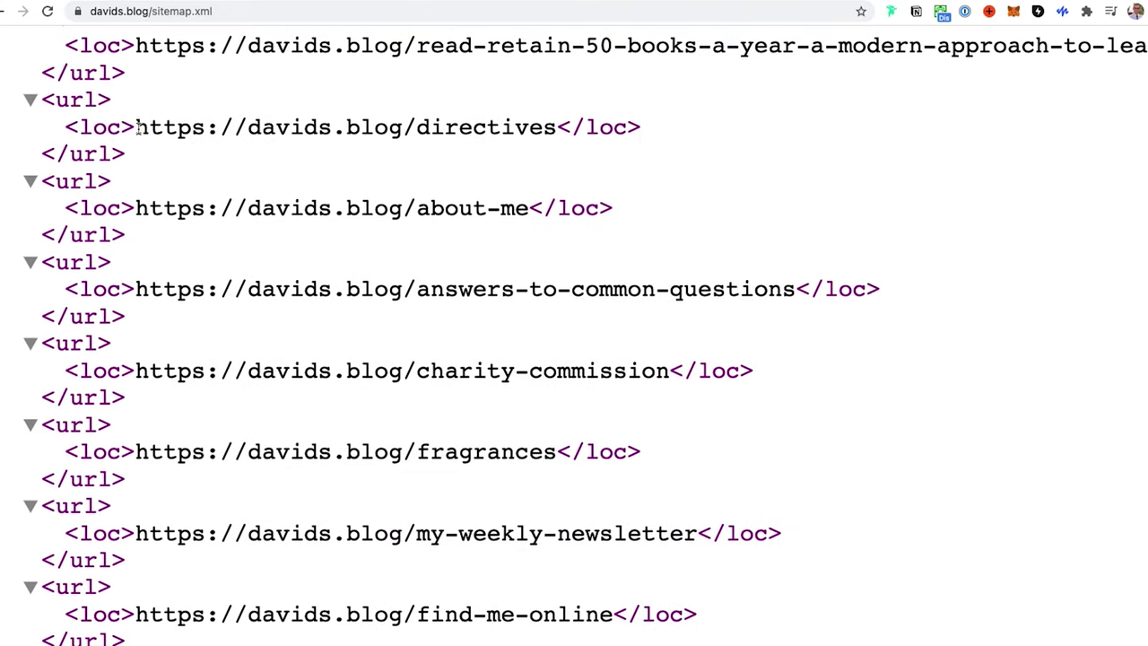
drag(137, 127, 487, 127)
click(559, 126)
drag(559, 126, 419, 128)
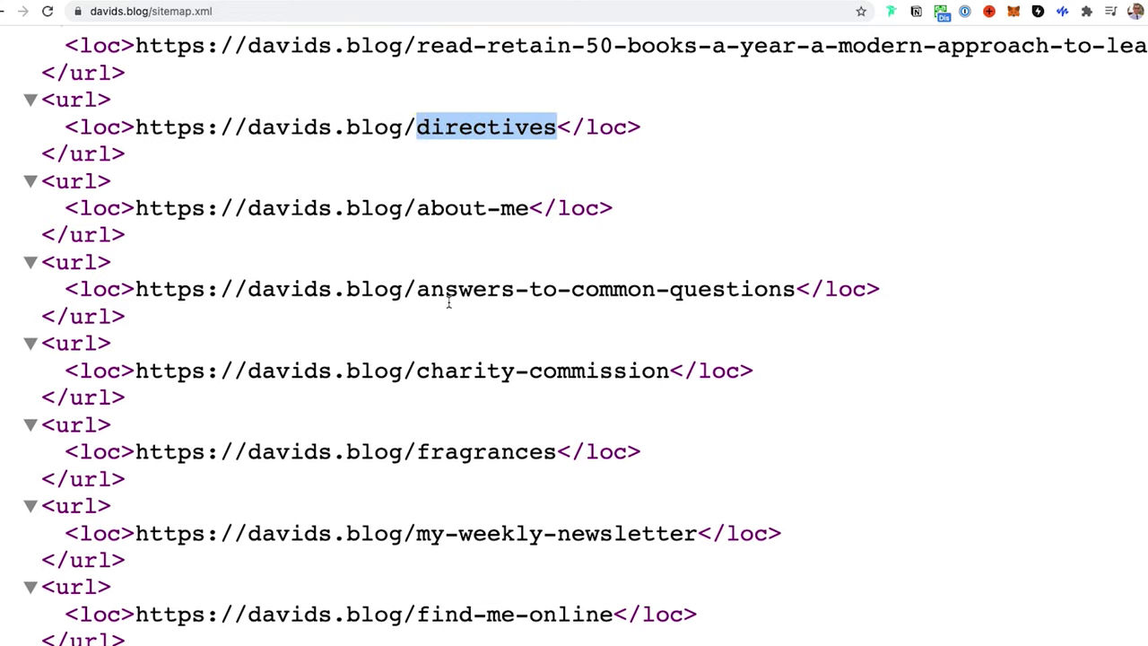
scroll(491, 378, down, 5)
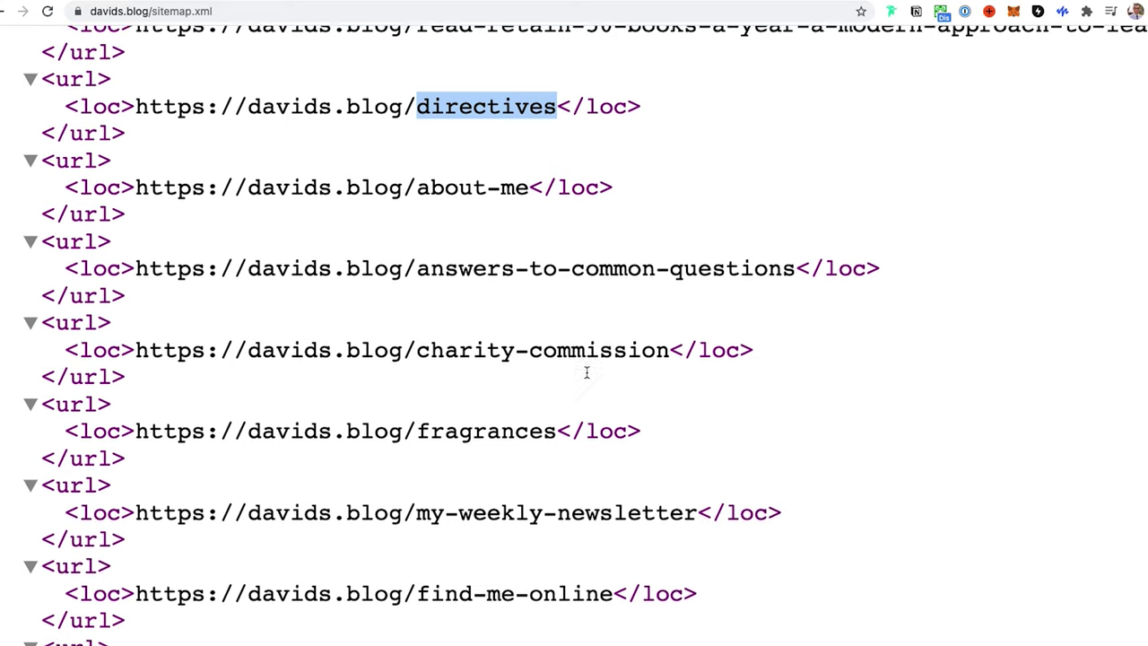
scroll(681, 349, down, 3)
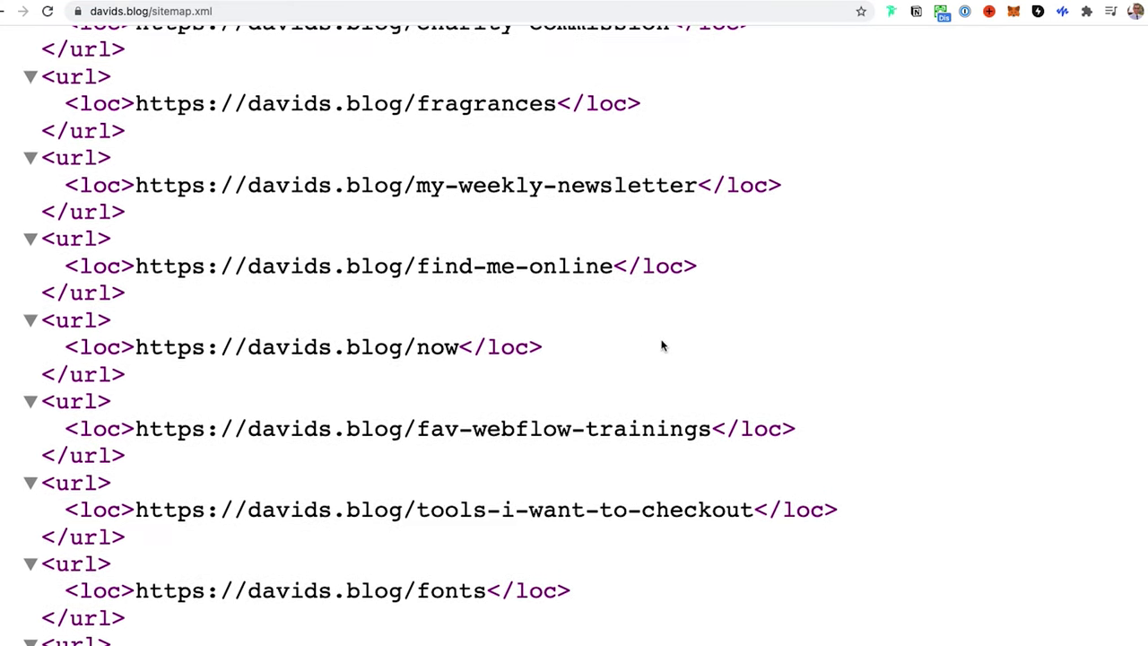
scroll(565, 376, down, 3)
scroll(578, 387, down, 1)
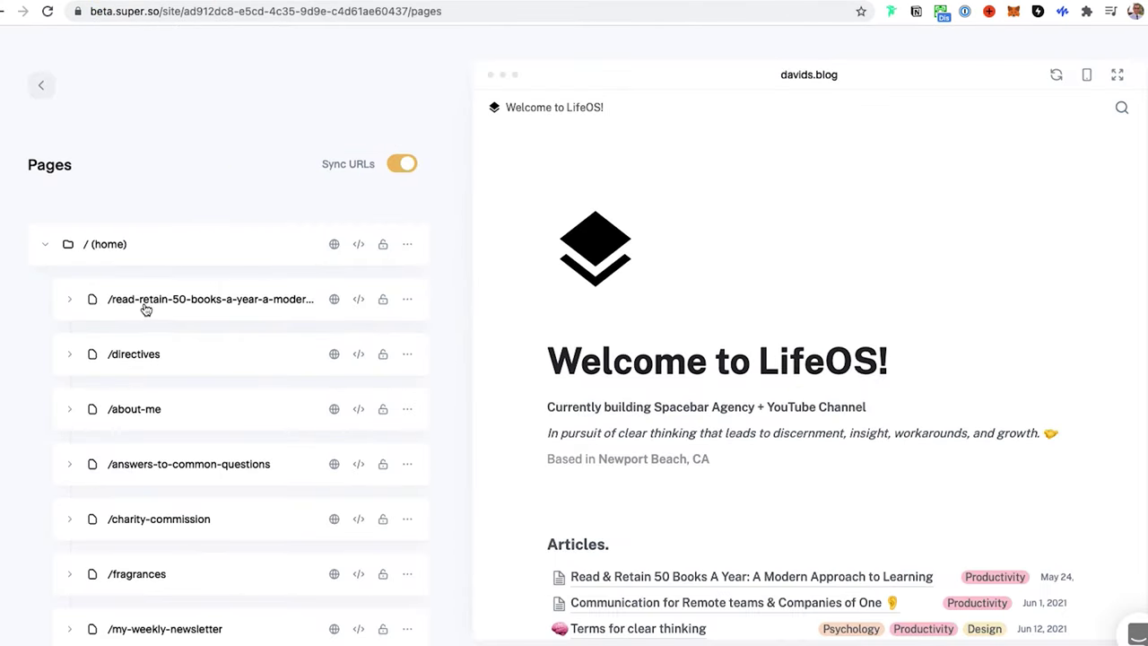
Change the "Read & Retain 50 Books A Year" page's URL slug in Super to read-and-retain-50-books-a-year and save it
click(744, 575)
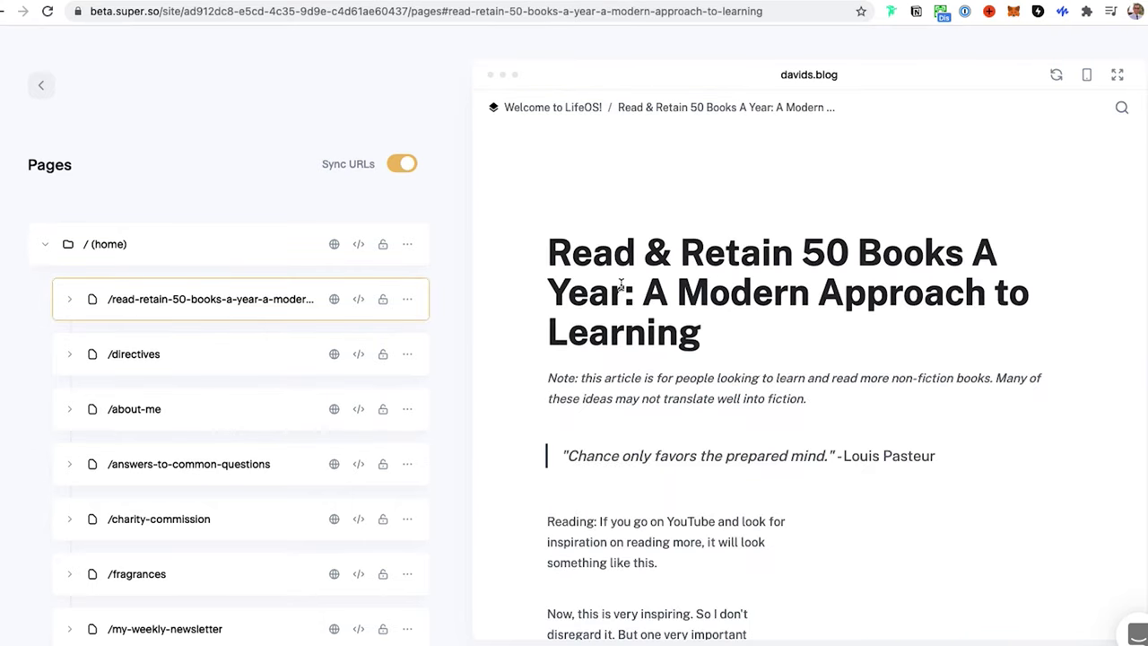
click(407, 301)
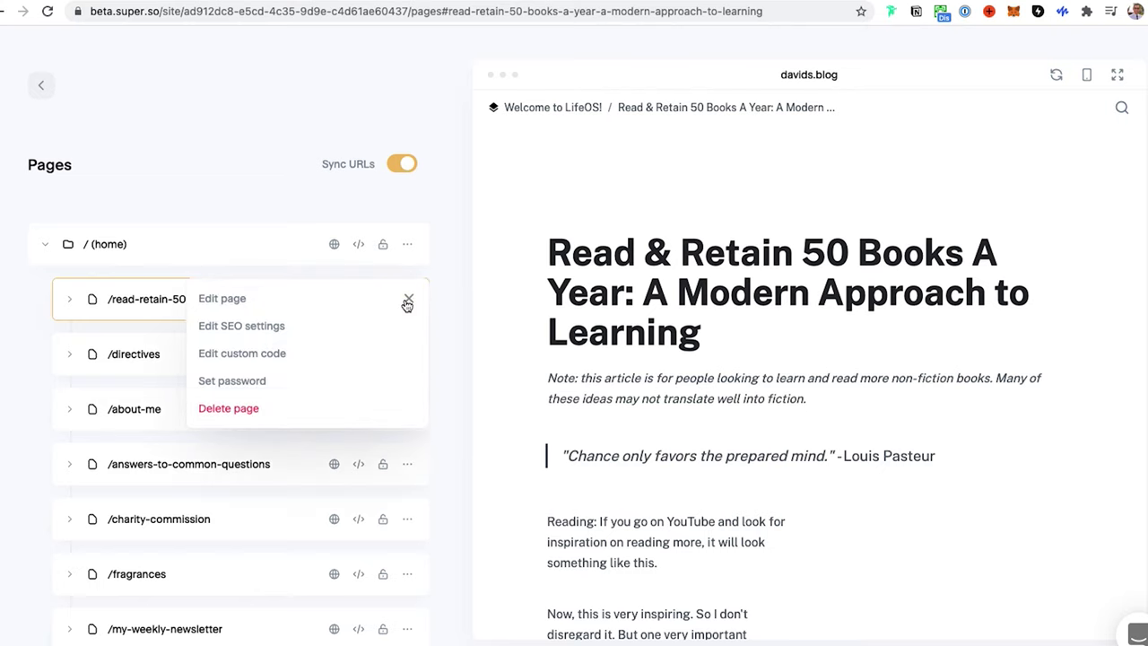
click(253, 304)
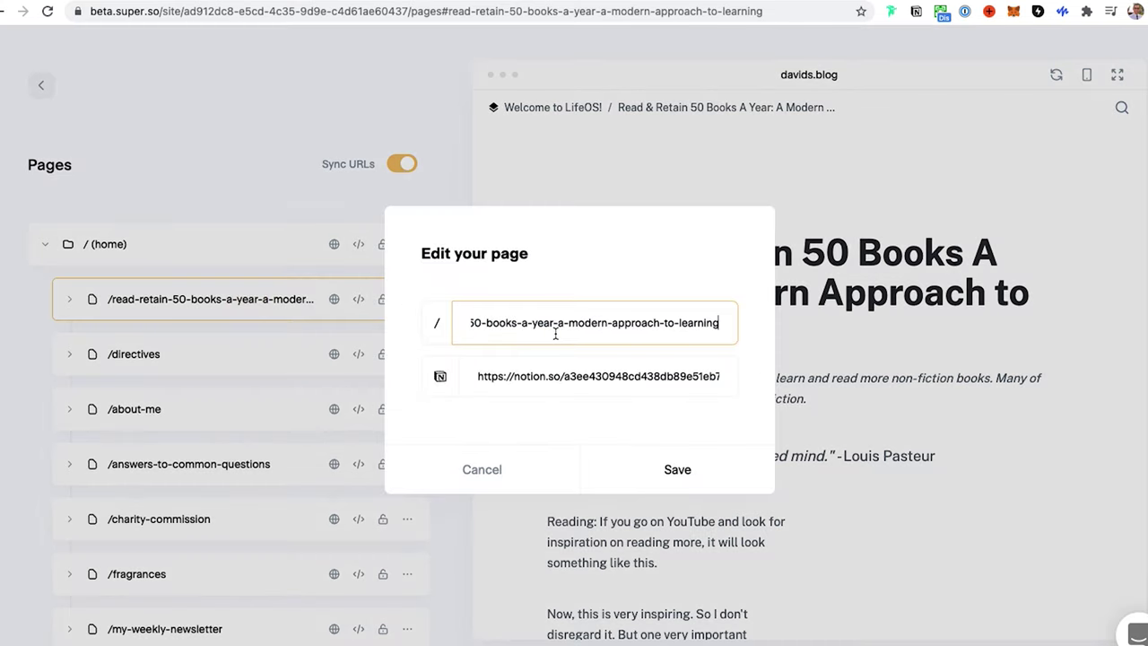
key(alt+shift+Left)
key(super+a)
text(read-and-retain-50-books-a-year)
click(695, 473)
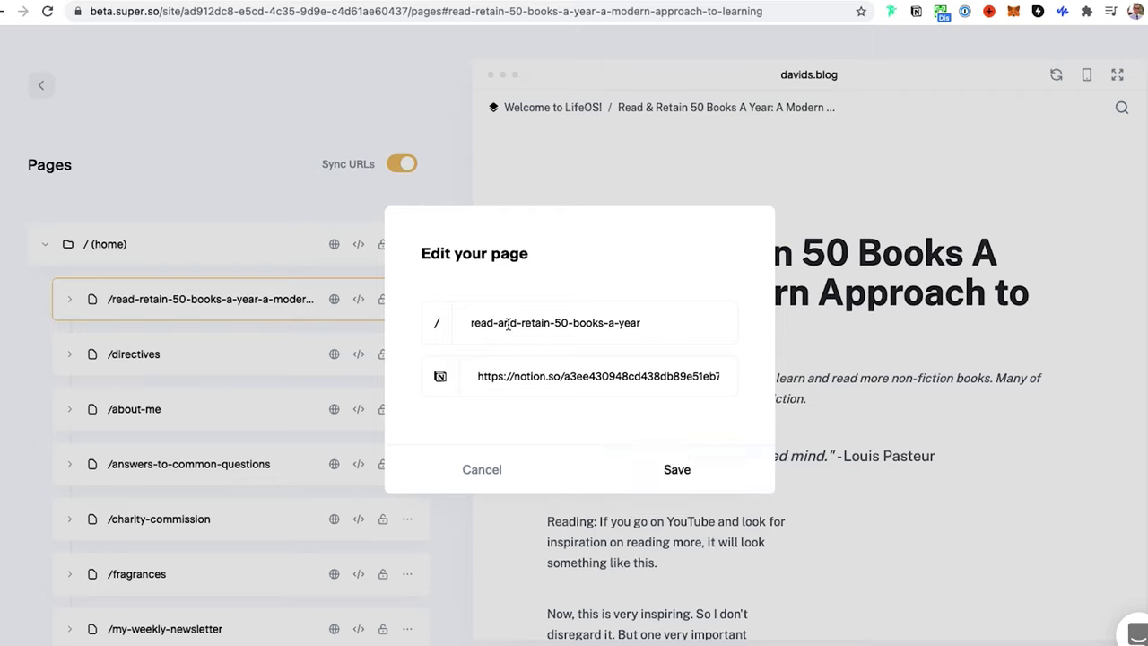
Shorten the "Read & Retain 50 Books A Year" page's slug to read-retain-50-books-a-year
click(518, 323)
key(BackSpace)
key(BackSpace)
key(BackSpace)
key(BackSpace)
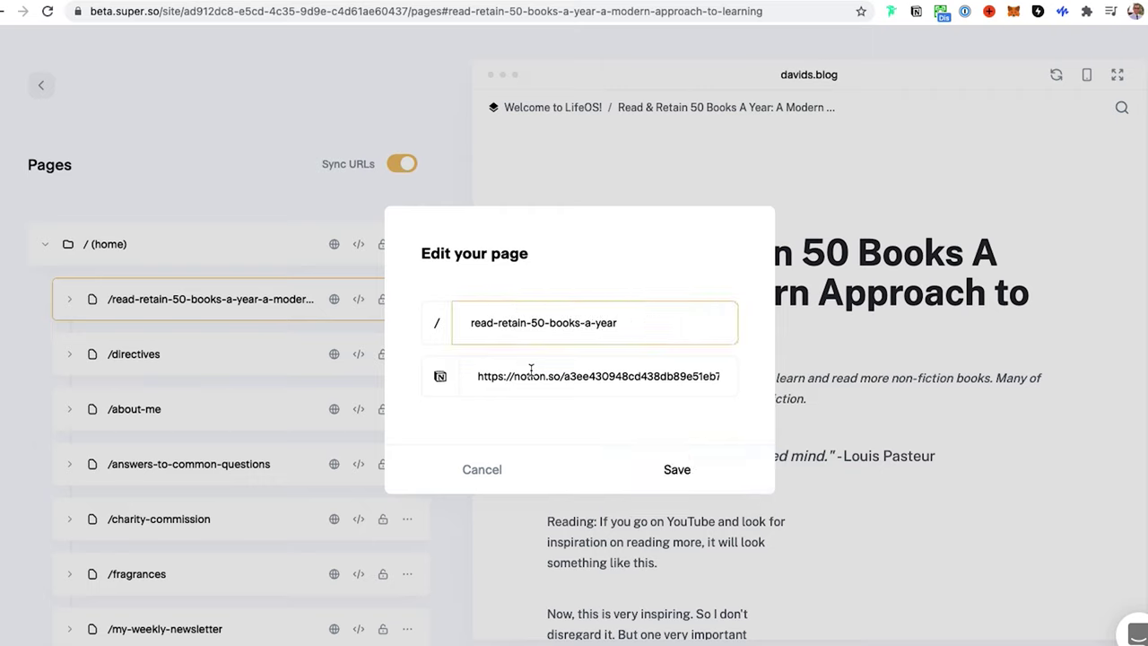
Check the Notion link of the "Read & Retain 50 Books A Year" page by loading it in a separate browser tab, and close that tab
click(586, 375)
triple_click(586, 375)
key(ctrl+c)
key(ctrl+t)
key(ctrl+v)
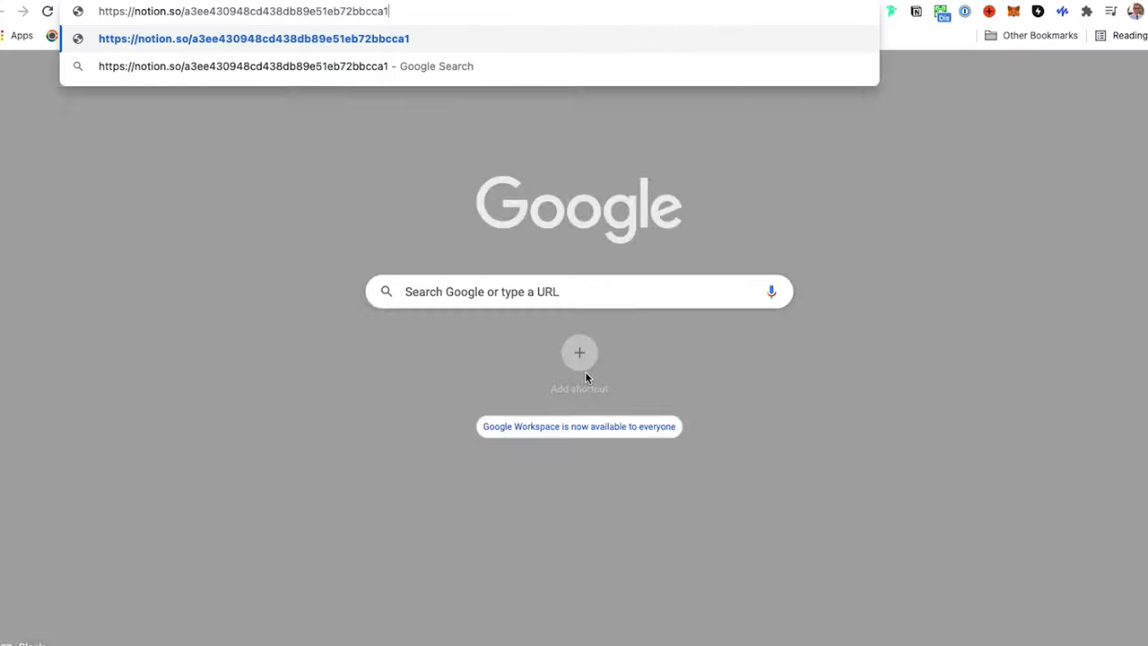
key(Return)
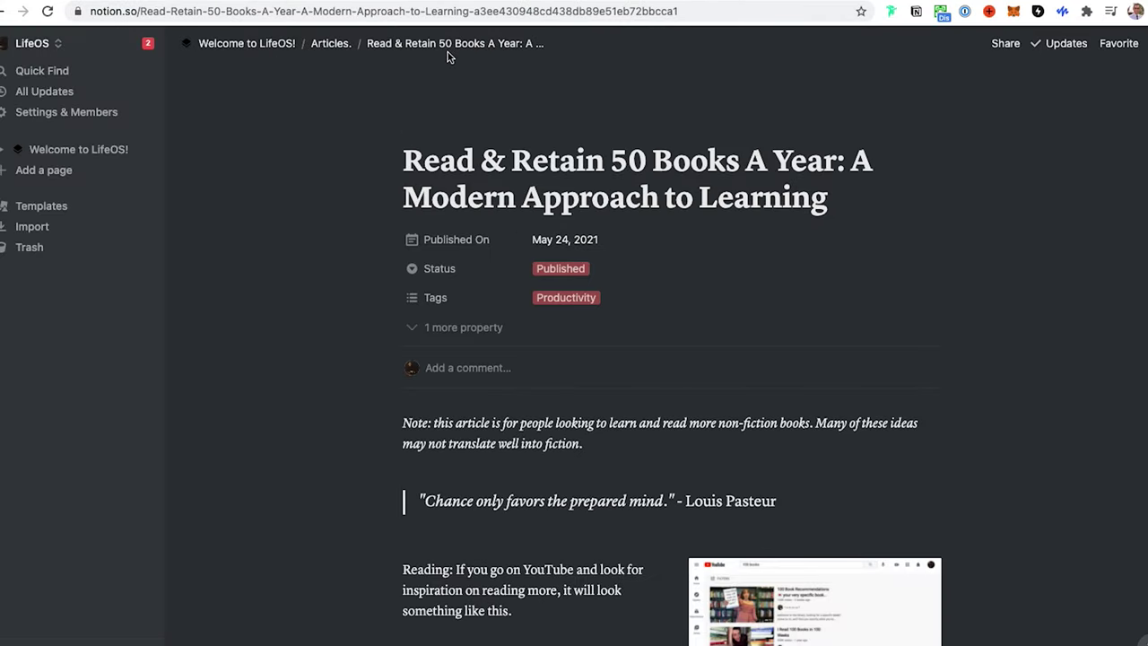
key(ctrl+w)
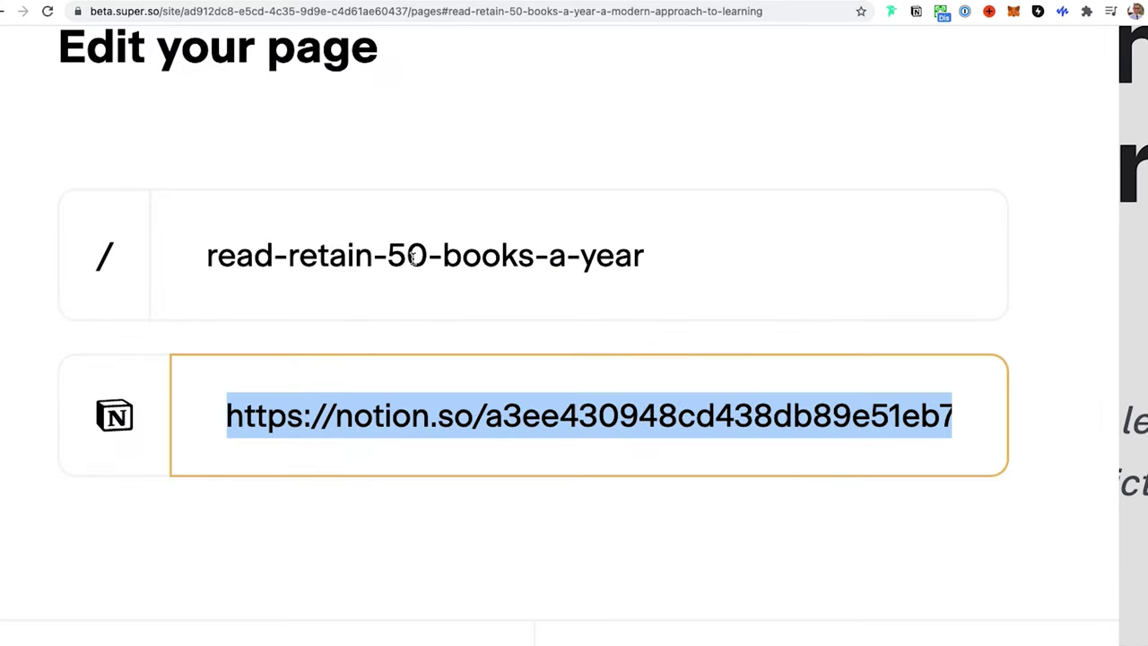
Try to save the page's slug as read-retain-more-books-a-year, and leave the page's edit dialog
click(546, 323)
key(BackSpace)
key(BackSpace)
text(more)
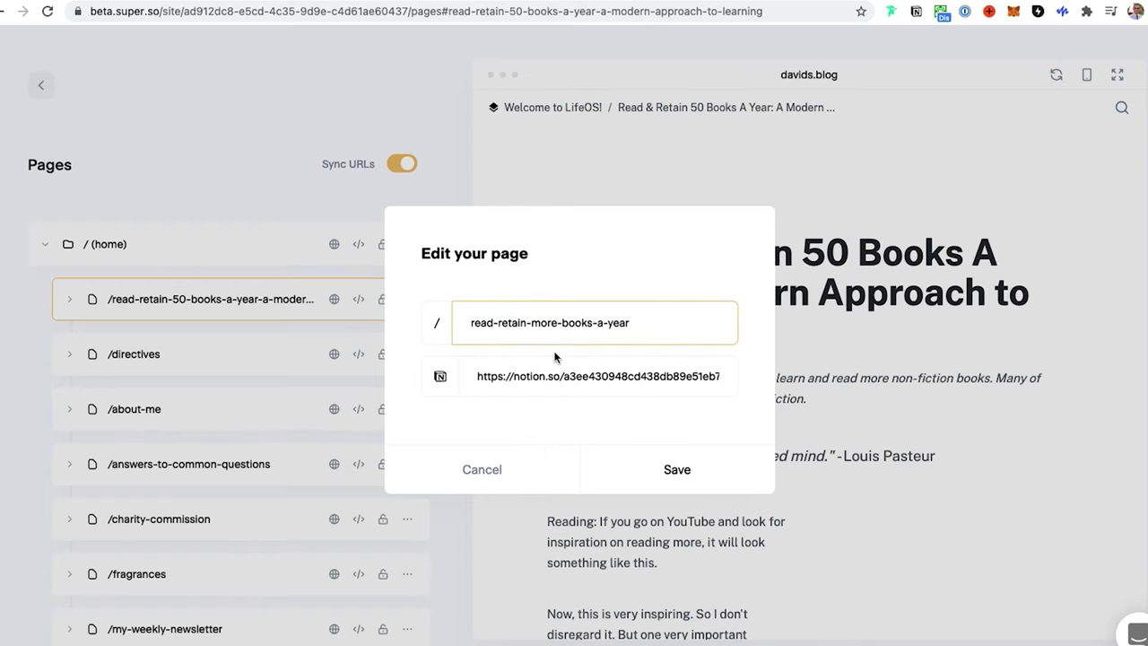
drag(642, 328, 502, 325)
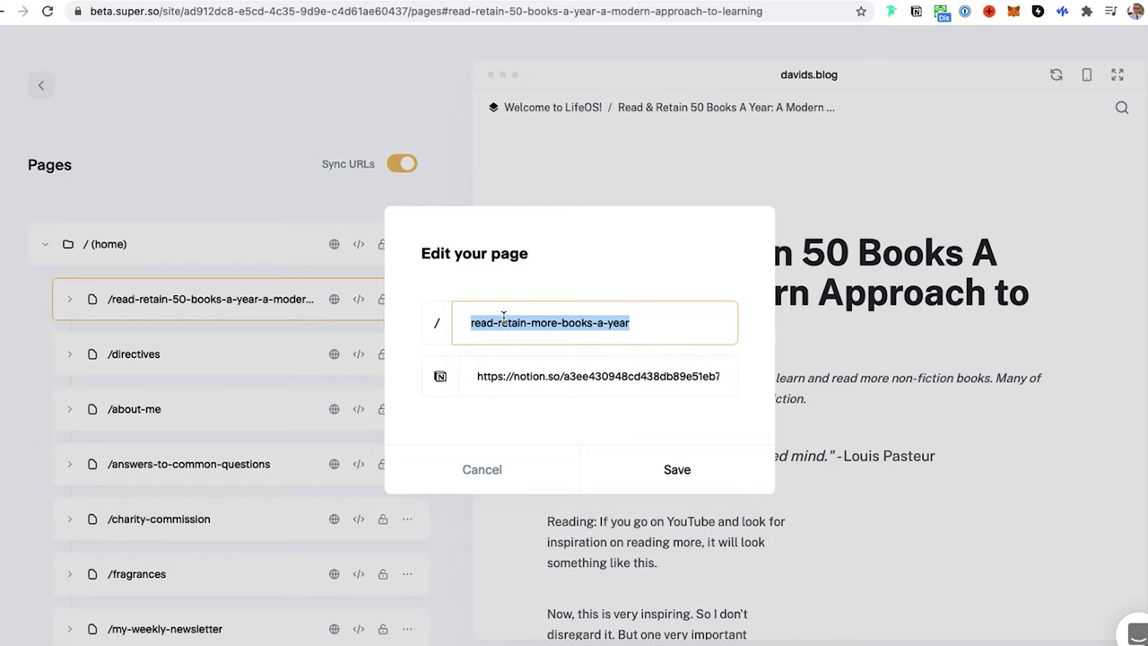
click(673, 469)
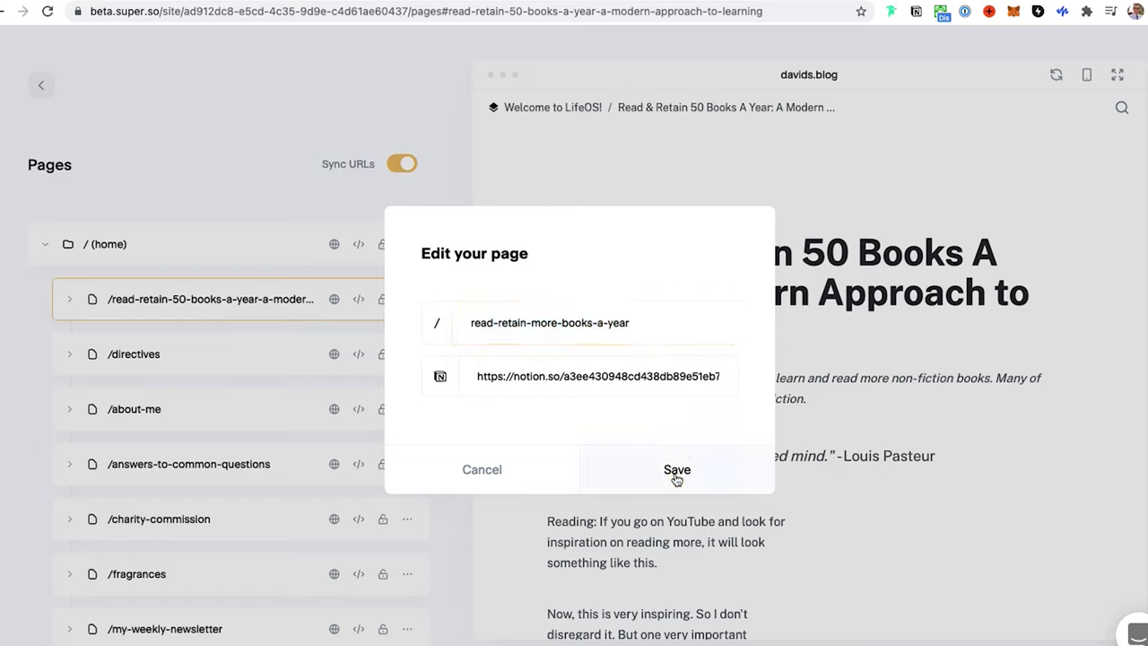
click(615, 320)
triple_click(615, 320)
click(689, 466)
click(499, 471)
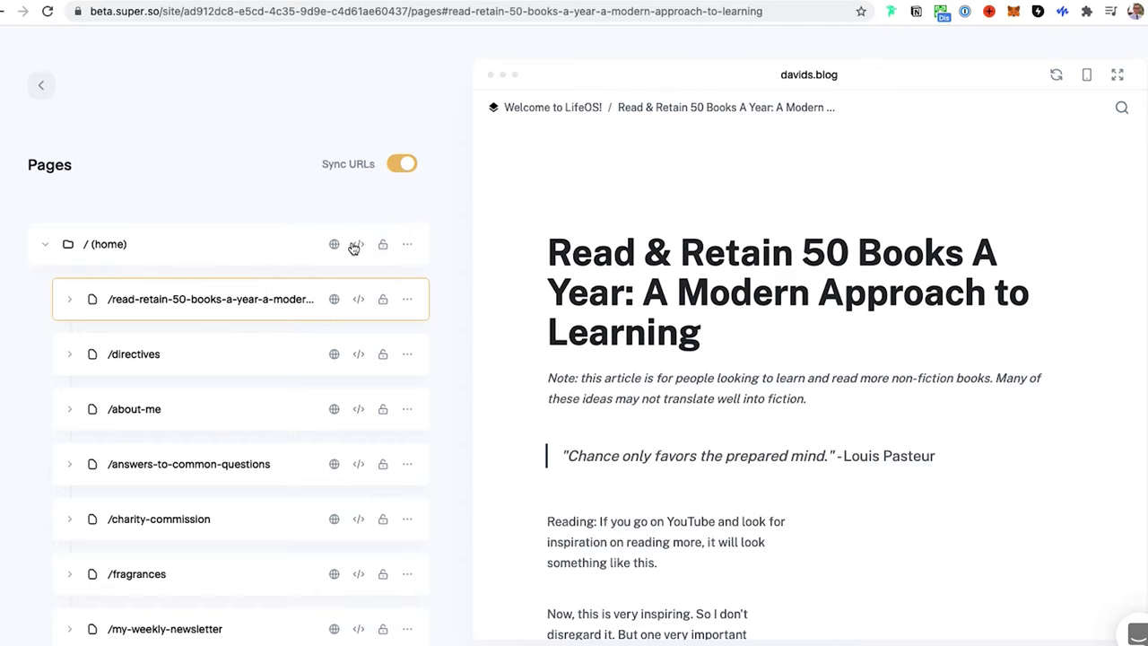
Examine the Pages list for repeated entries, including the second read-retain-50-books-a-year page's subpages and available options
scroll(287, 246, down, 4)
scroll(210, 356, down, 5)
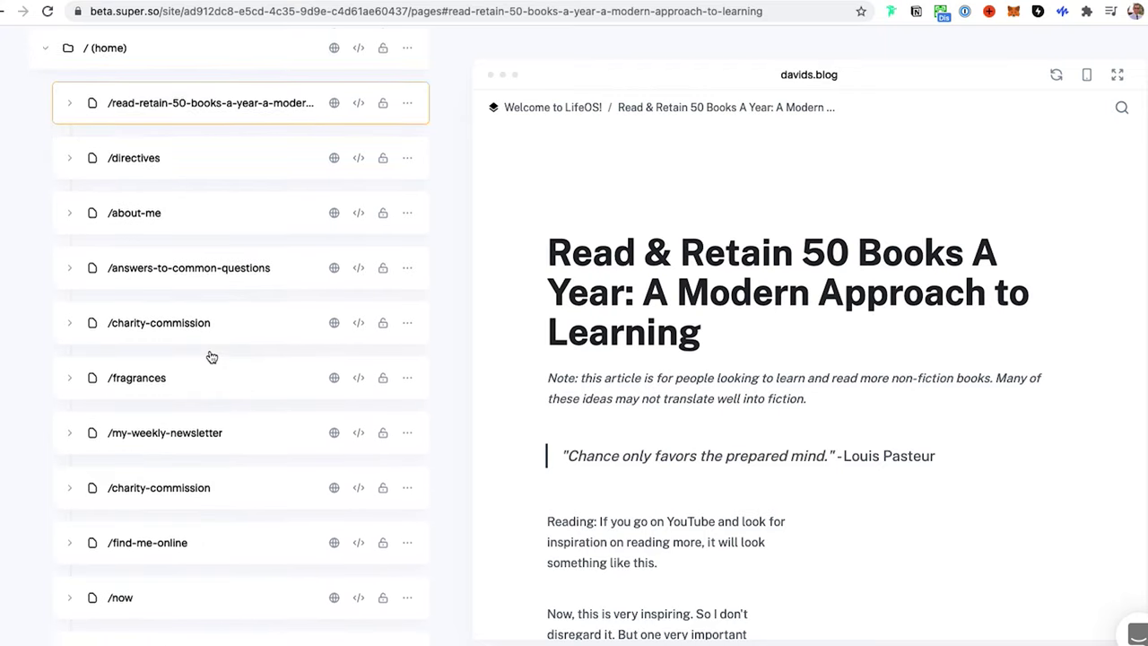
scroll(210, 356, down, 2)
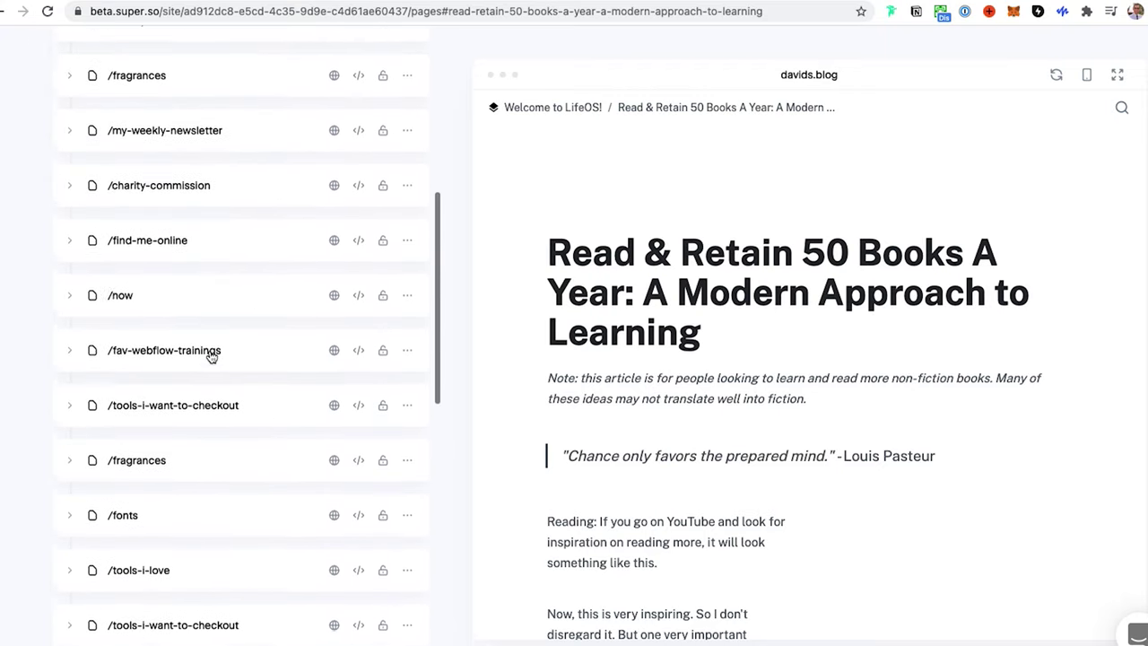
scroll(207, 287, up, 2)
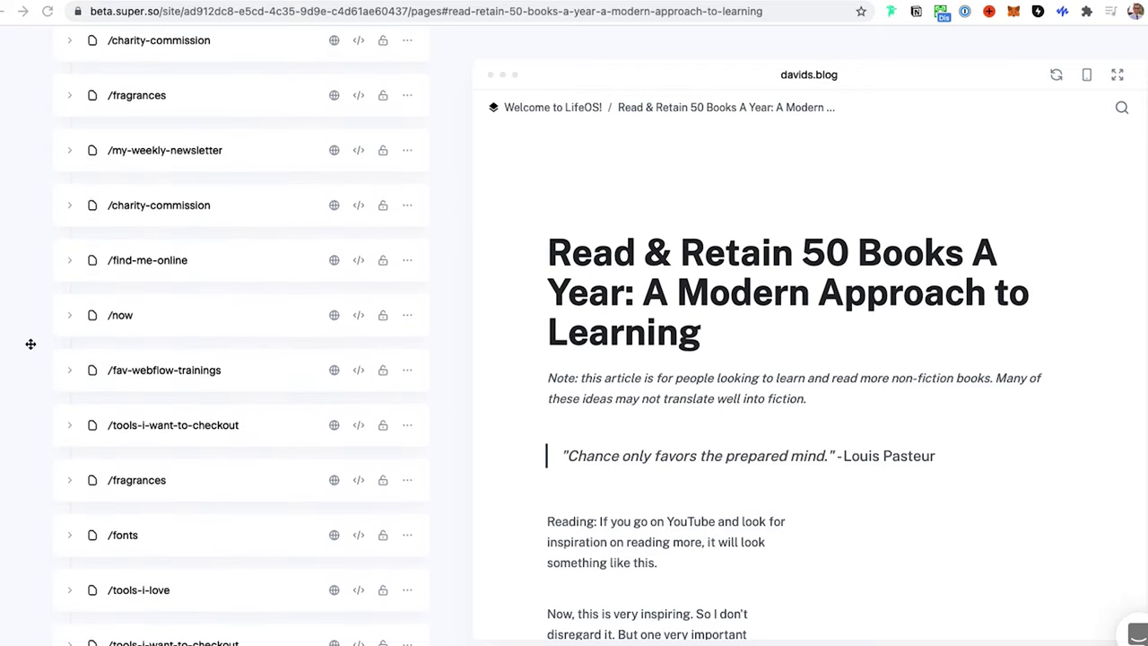
scroll(223, 340, up, 8)
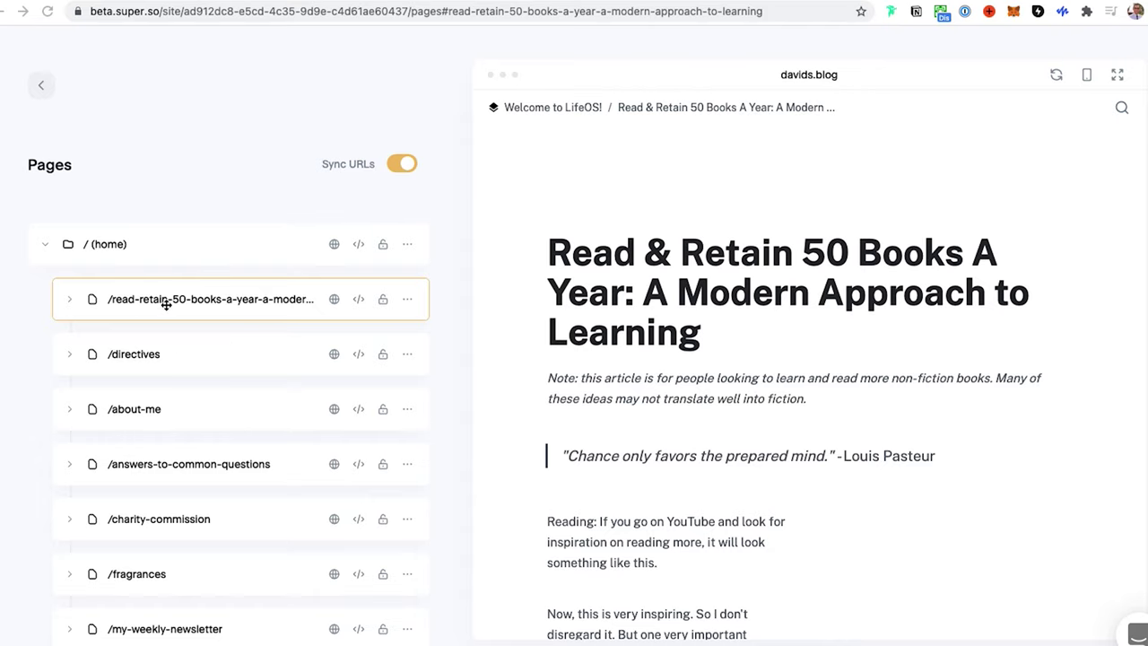
scroll(166, 304, down, 10)
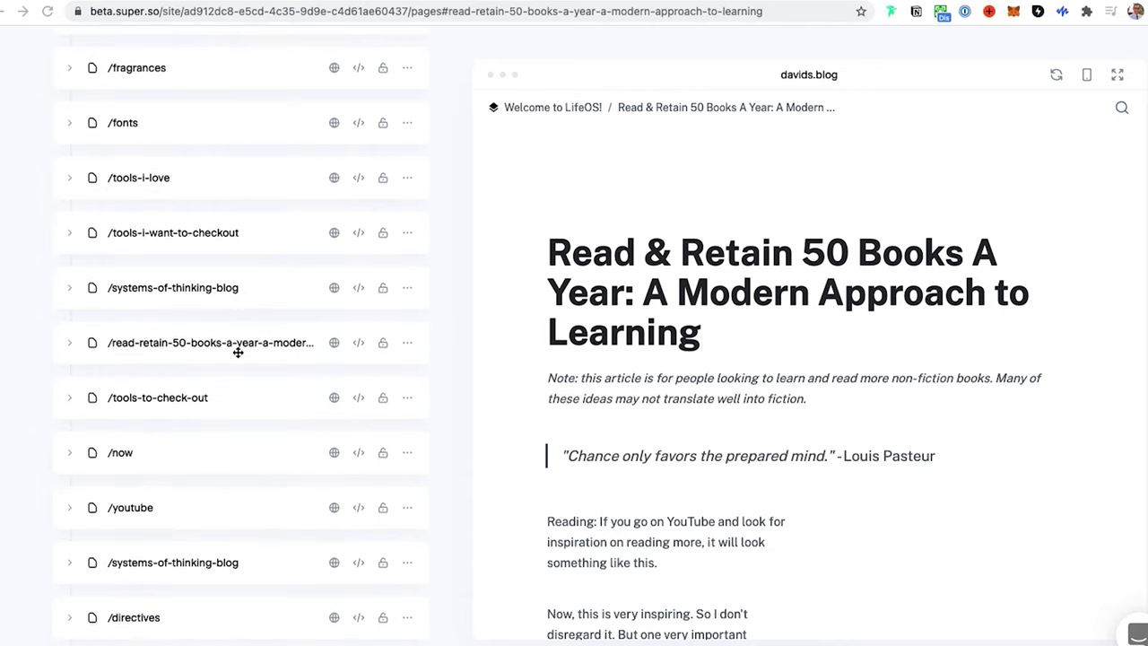
click(70, 345)
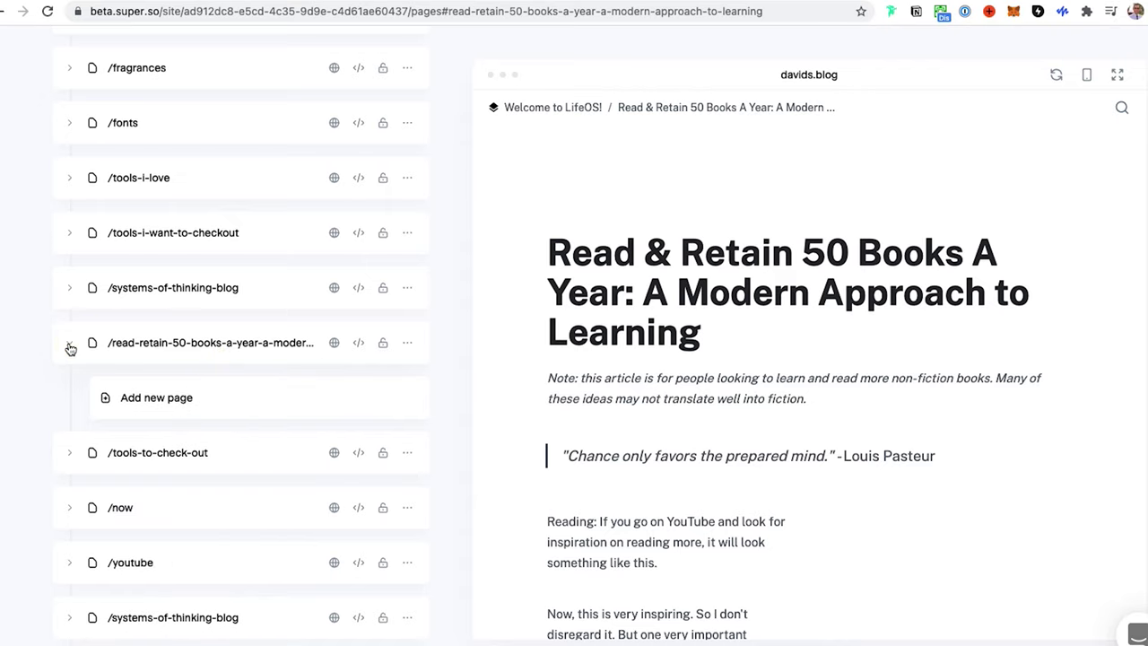
click(70, 346)
click(408, 344)
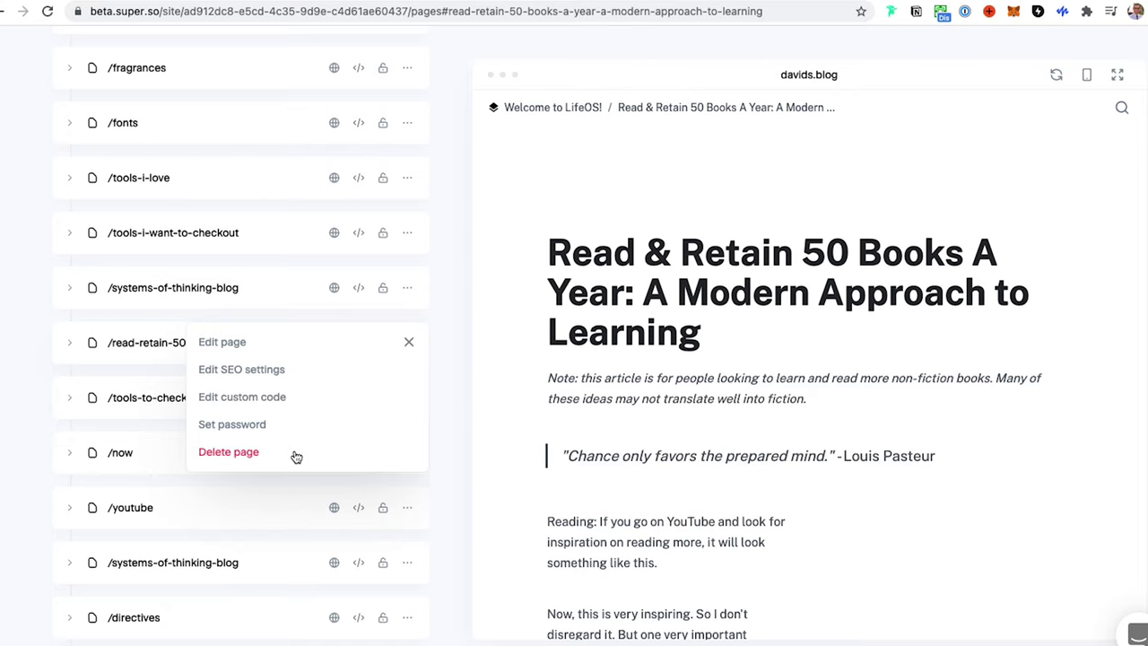
Preview both systems-of-thinking-blog entries, the tools-to-check-out page and the directives page to compare them
click(158, 299)
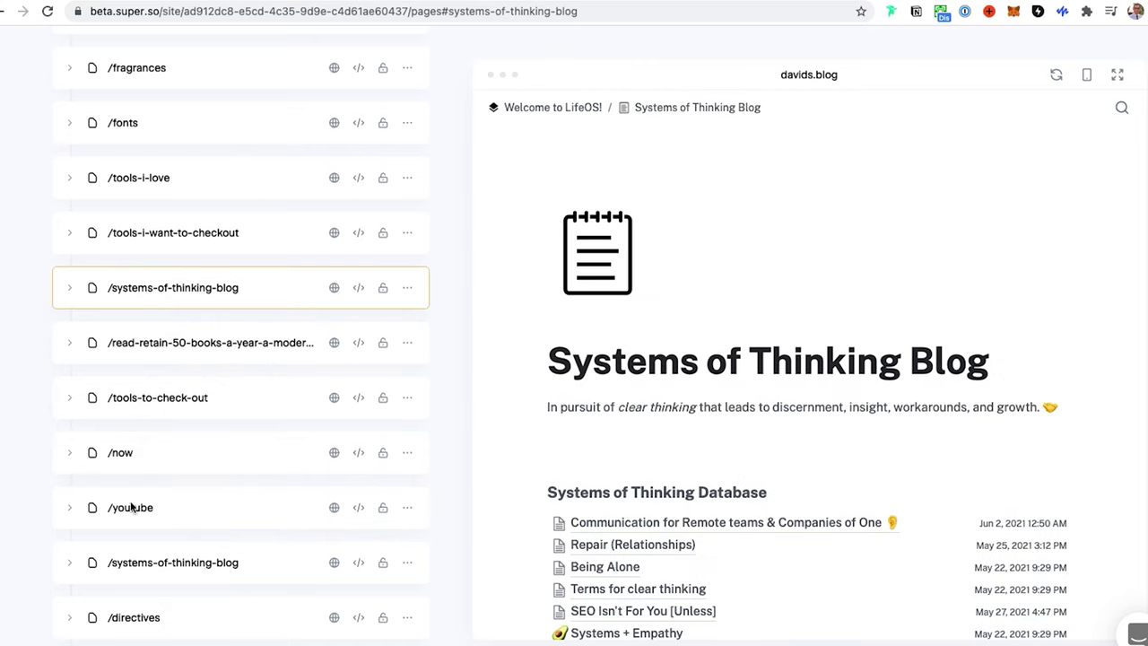
click(151, 570)
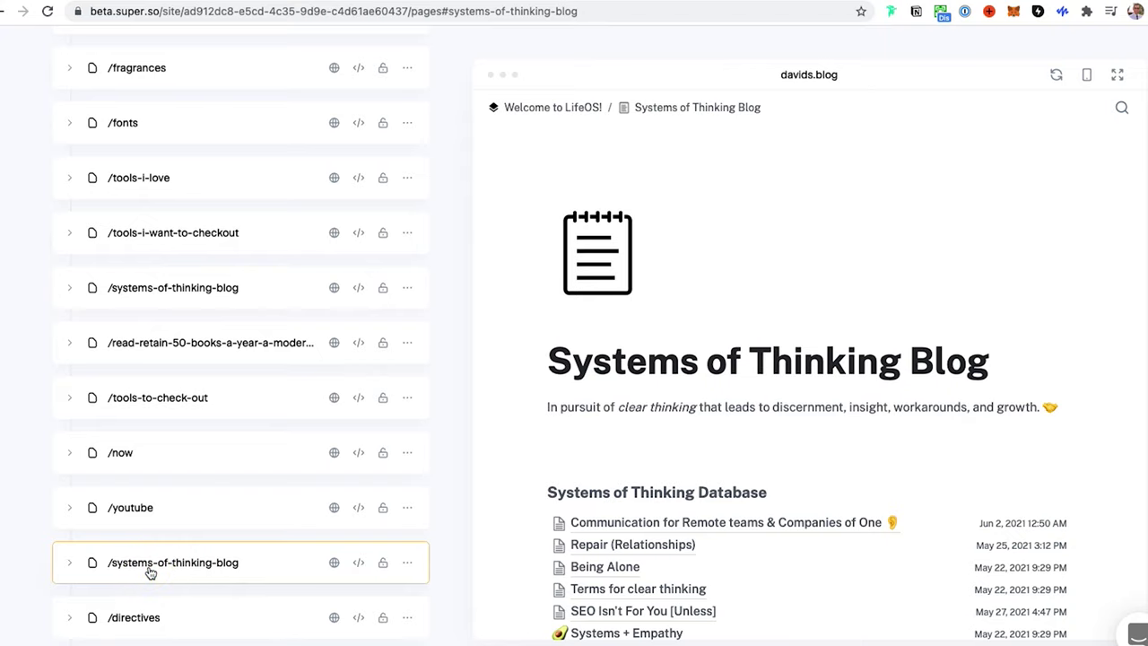
click(206, 404)
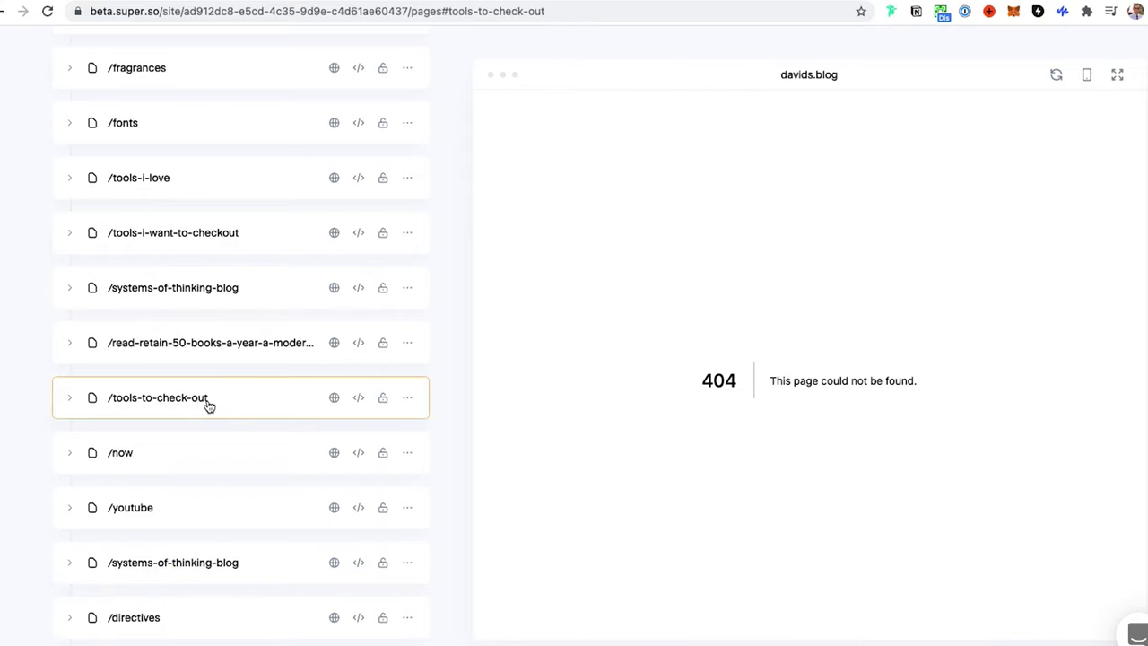
scroll(208, 406, down, 5)
click(142, 384)
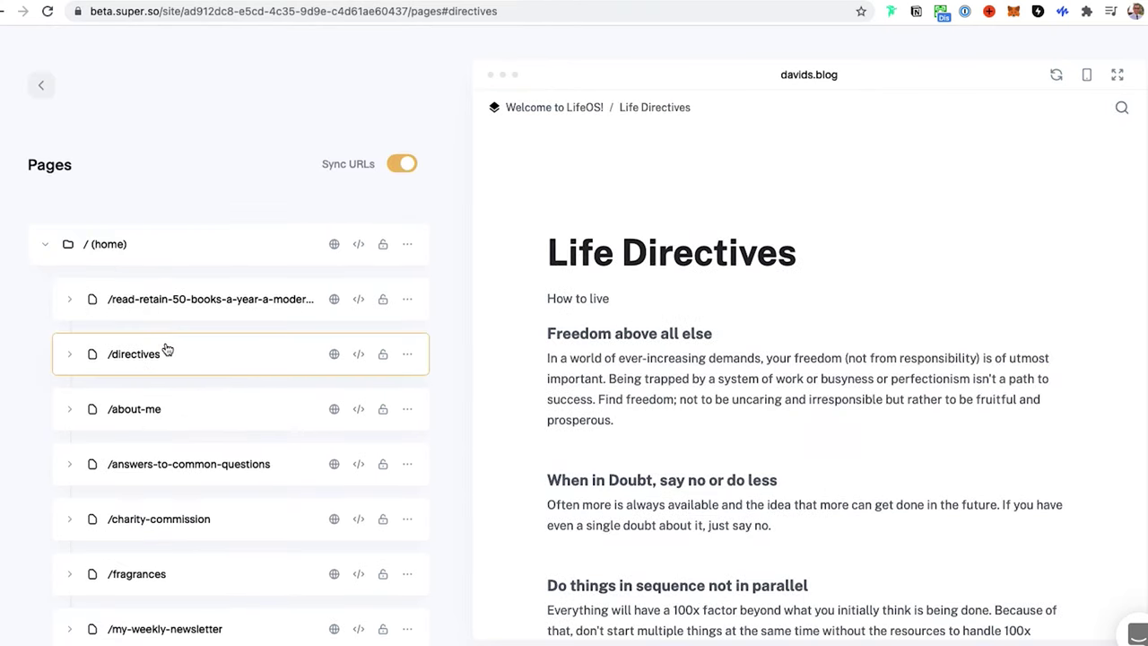
key(Down)
click(184, 366)
Start a new page under home with the slug read-retain-more-books-a-year, and clear its prefilled Notion link
scroll(143, 369, down, 5)
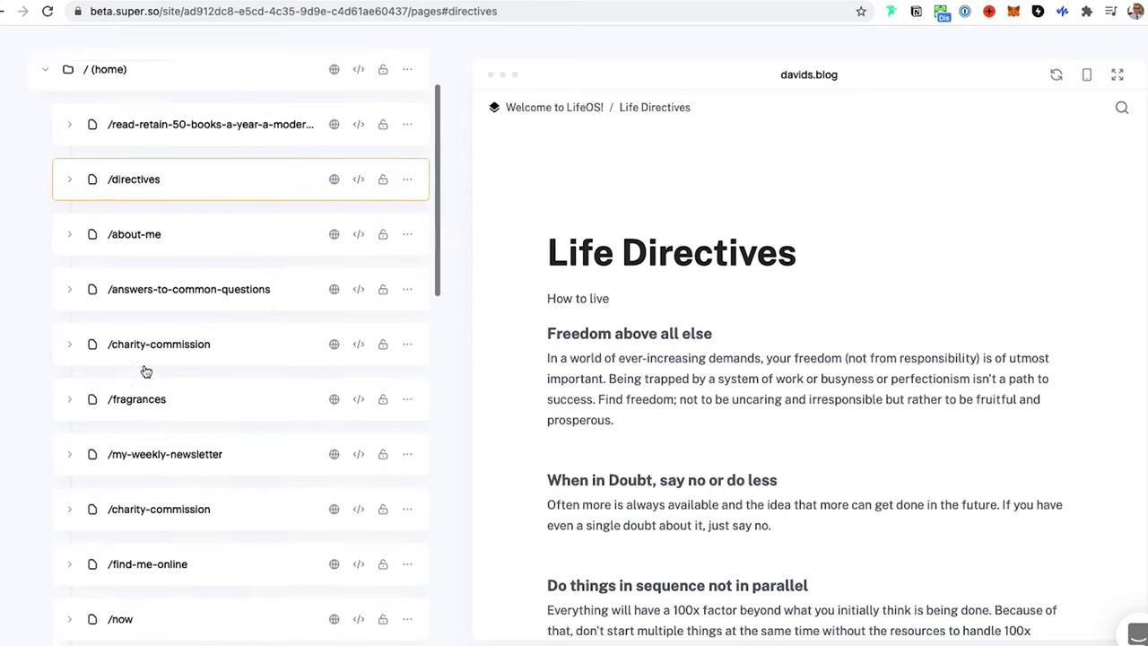
scroll(147, 371, down, 20)
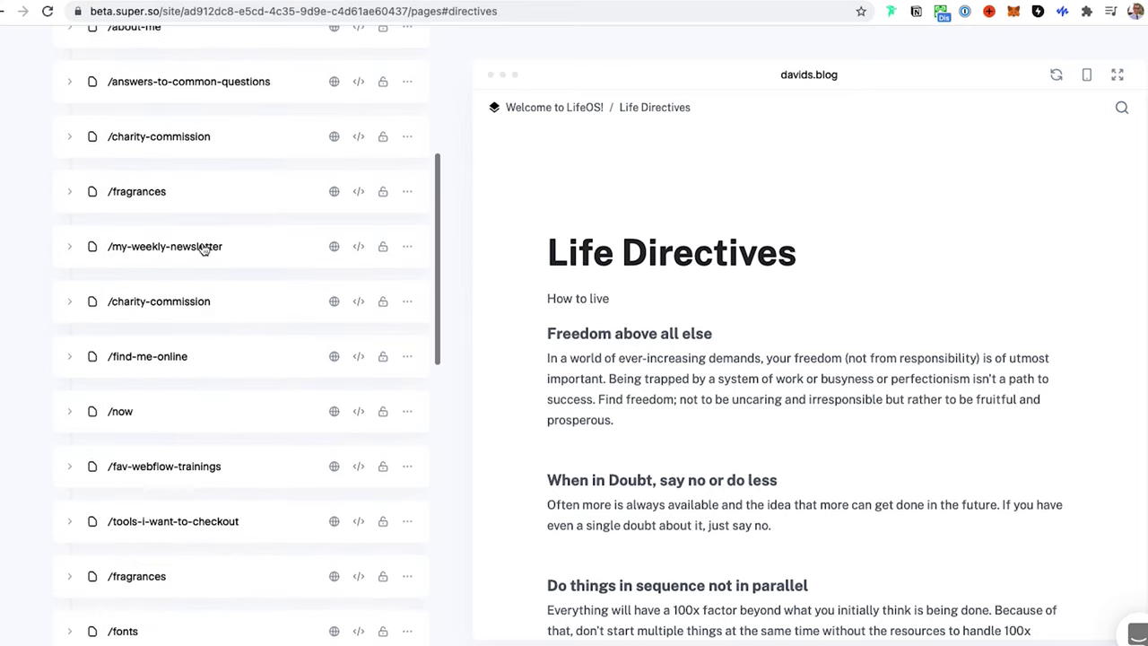
click(122, 639)
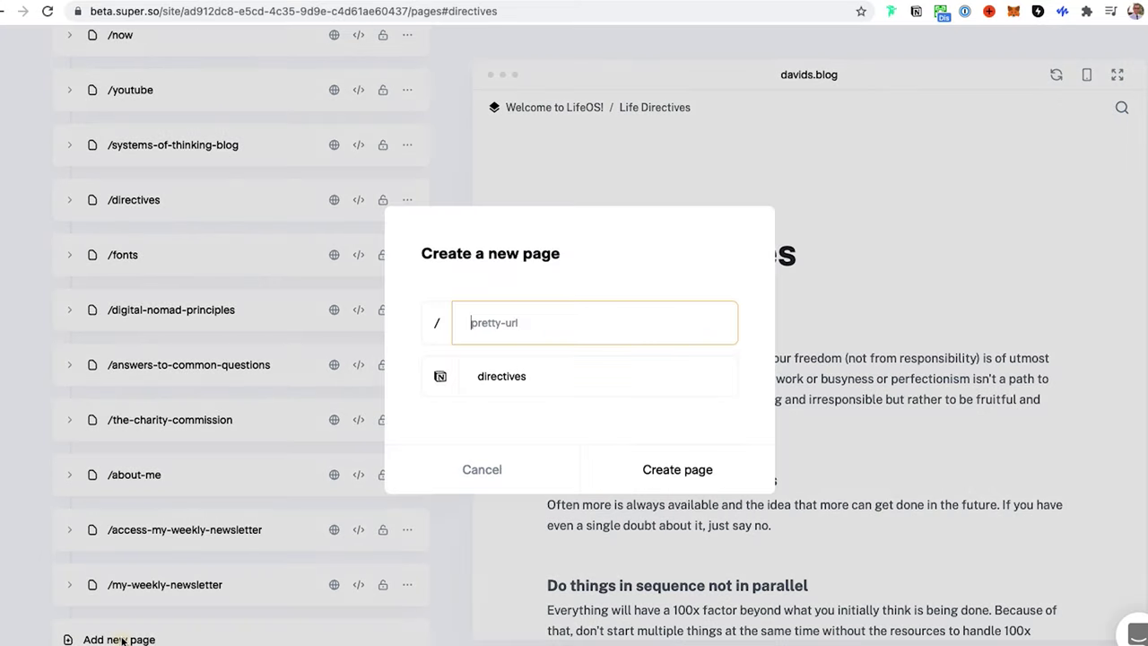
text(read-retain-more-books-a-year)
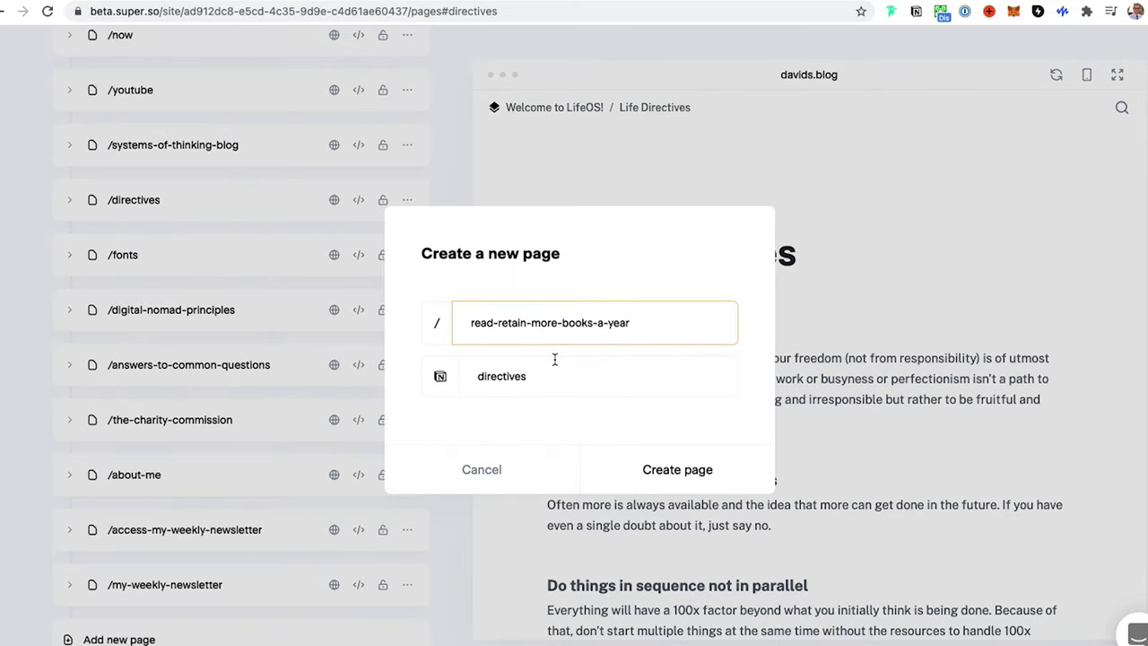
click(518, 387)
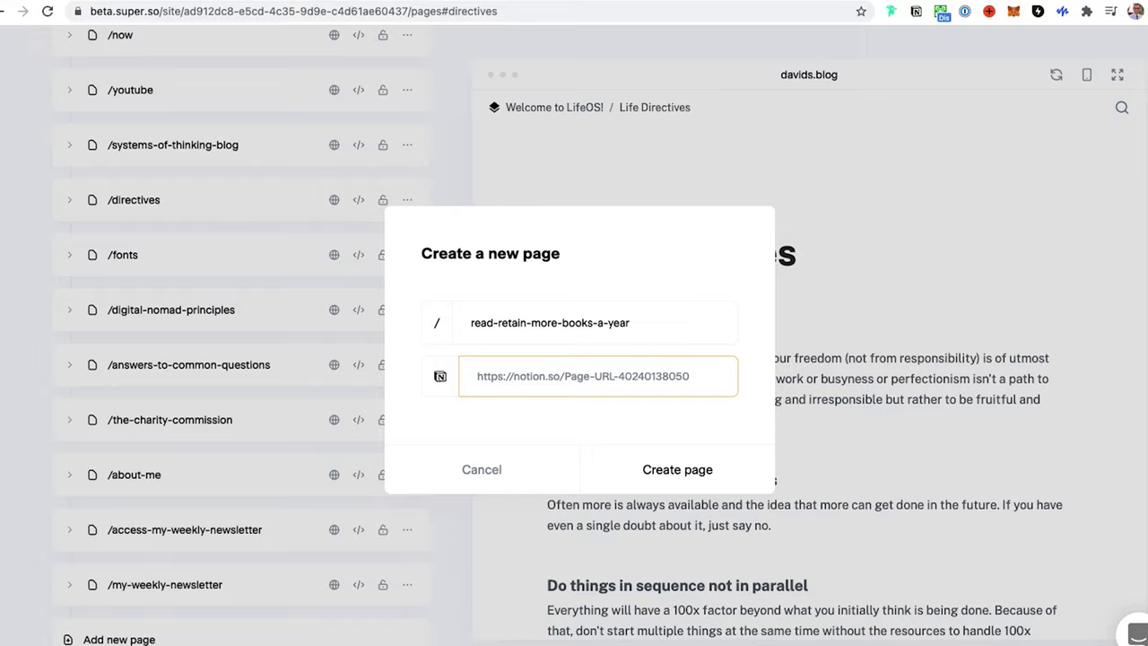
Switch to Notion, add a subpage titled Intro Sample below My Weekly Newsletter, and copy its public share link
key(super+Tab)
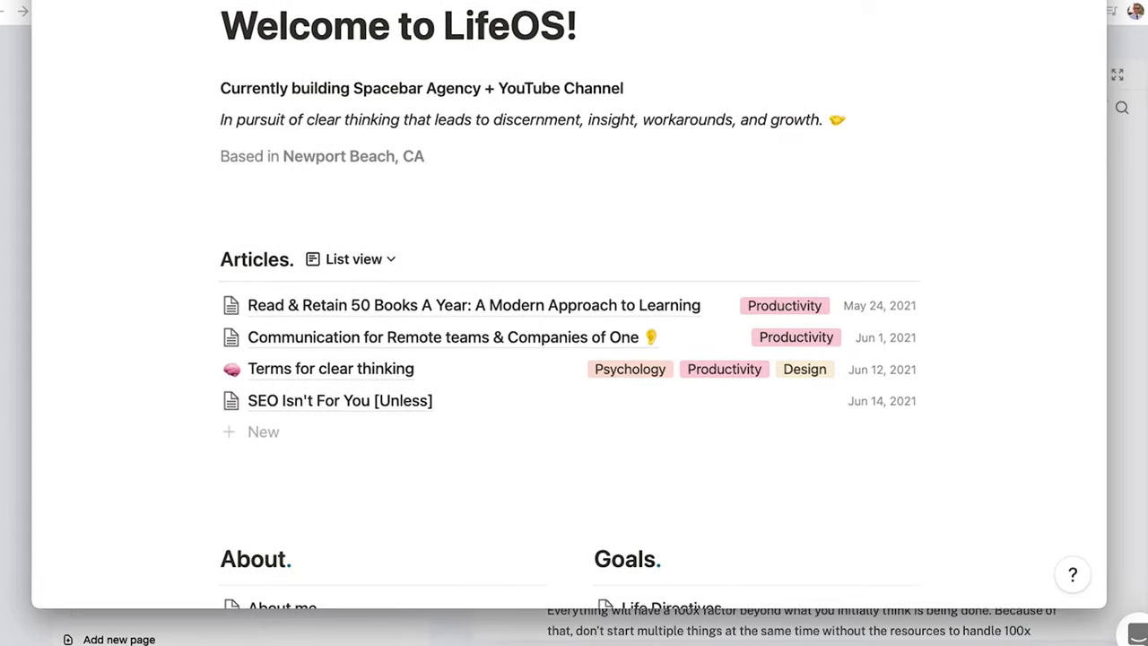
scroll(469, 277, down, 10)
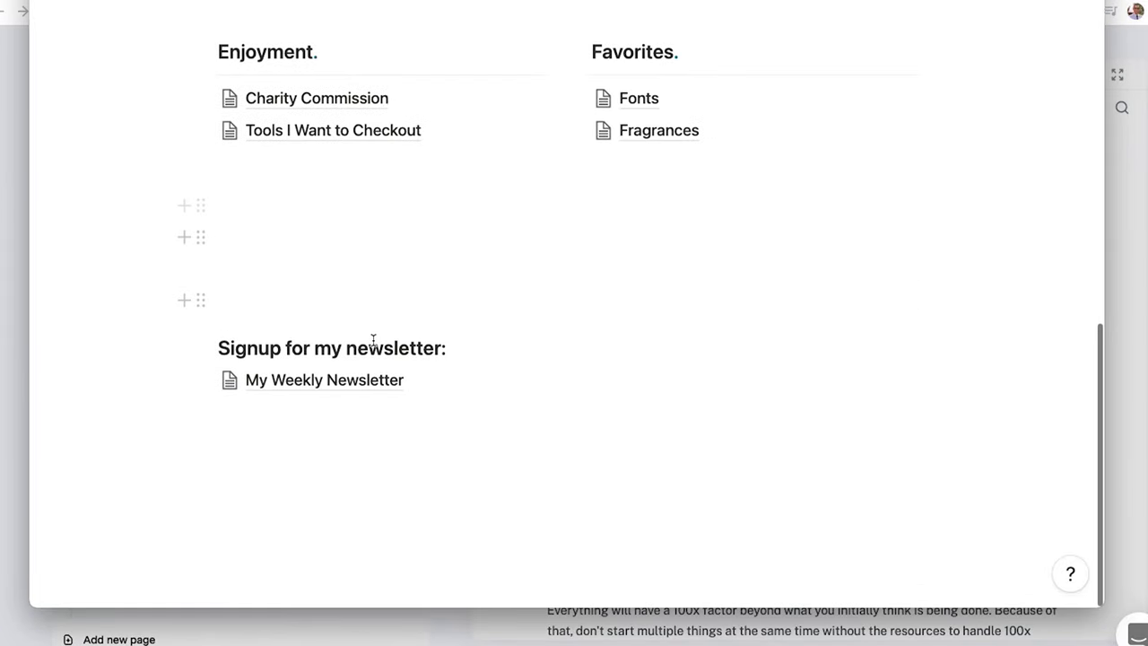
click(372, 413)
text(/page)
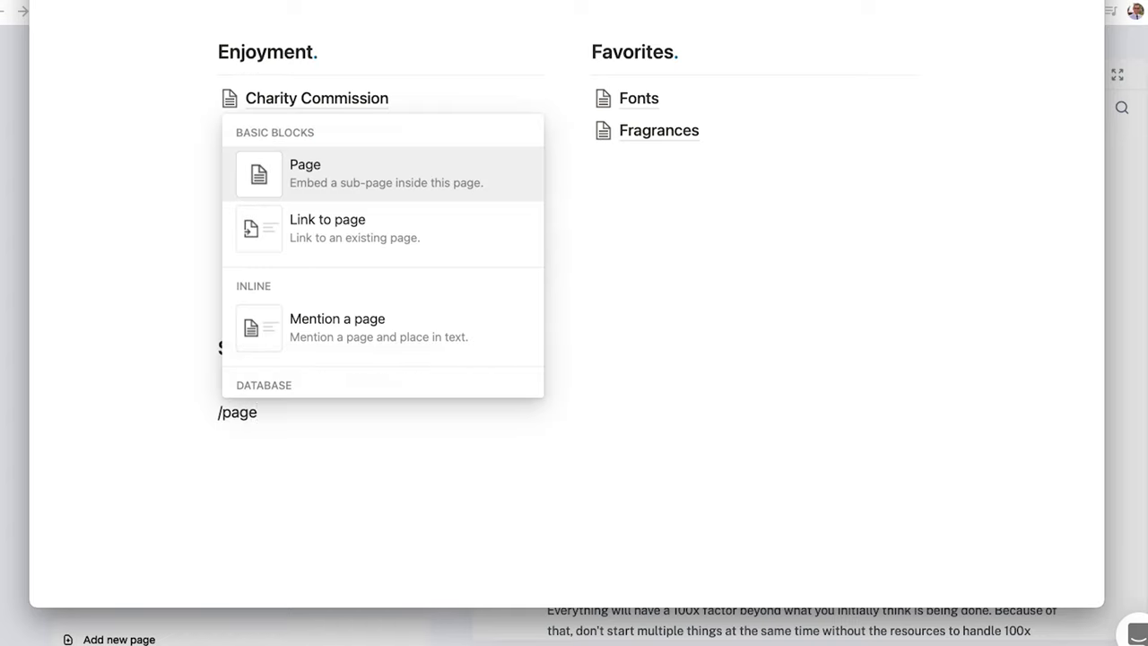
key(Return)
text(Intro Sample)
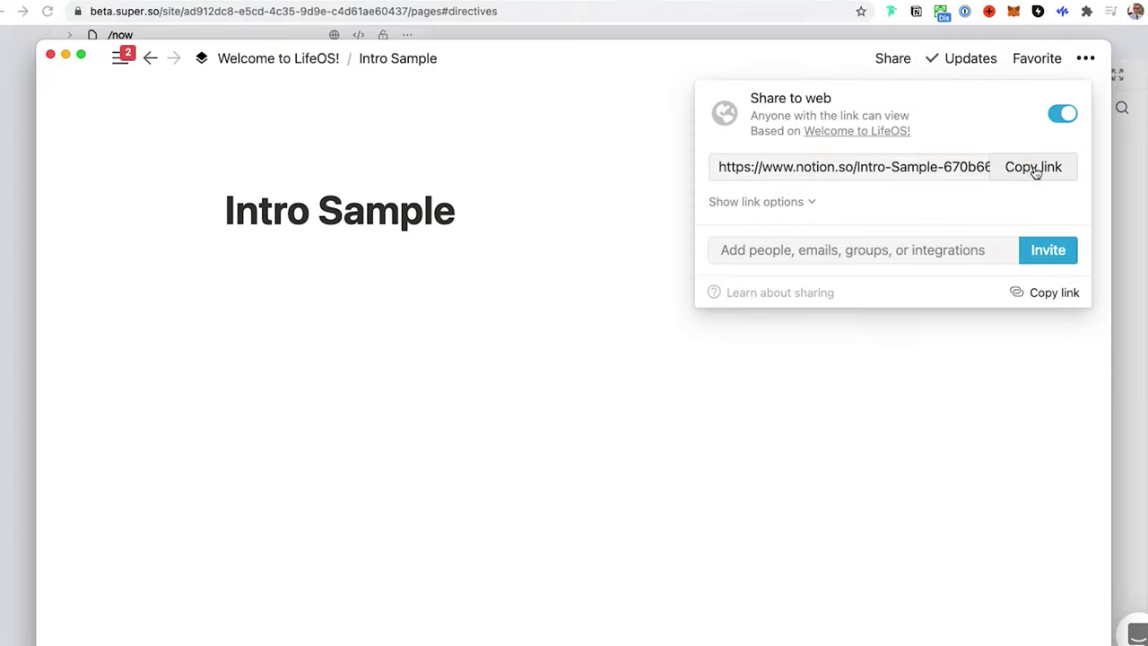
click(1031, 167)
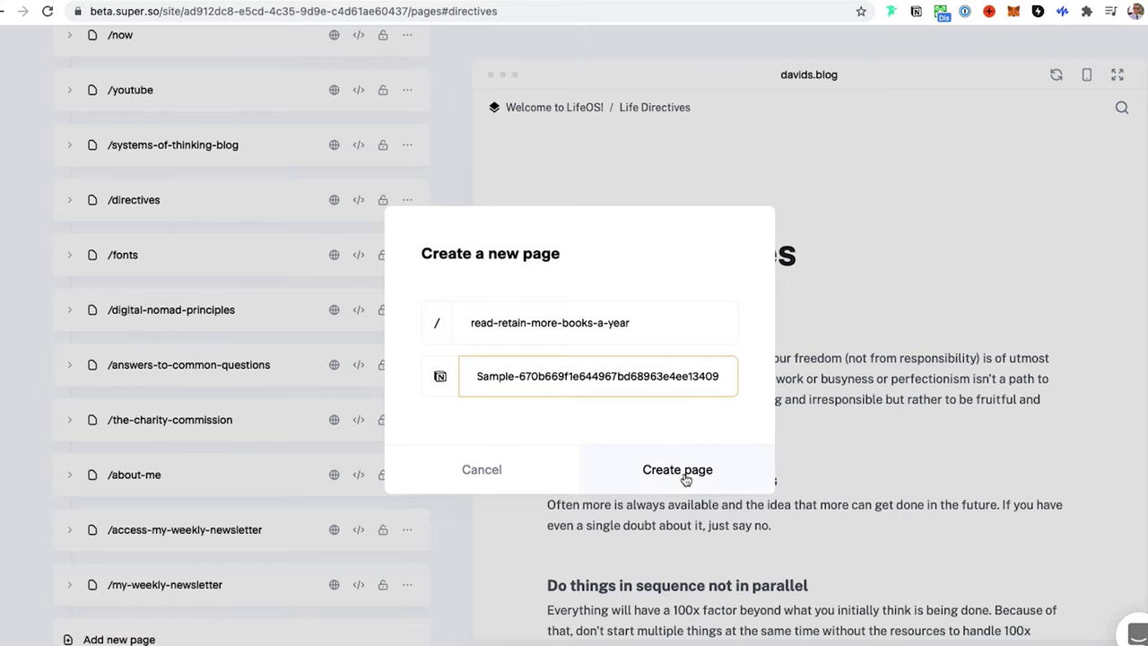
Create the new Super page from the Intro Sample link, and shorten its slug to read-retain-more-books
click(684, 473)
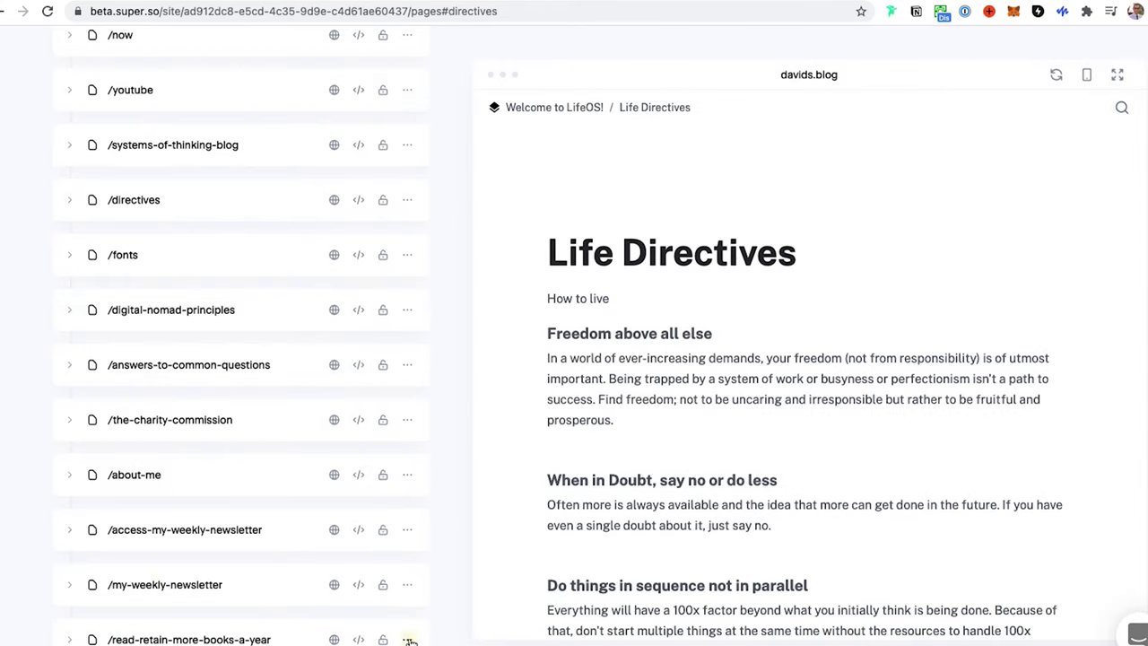
click(330, 637)
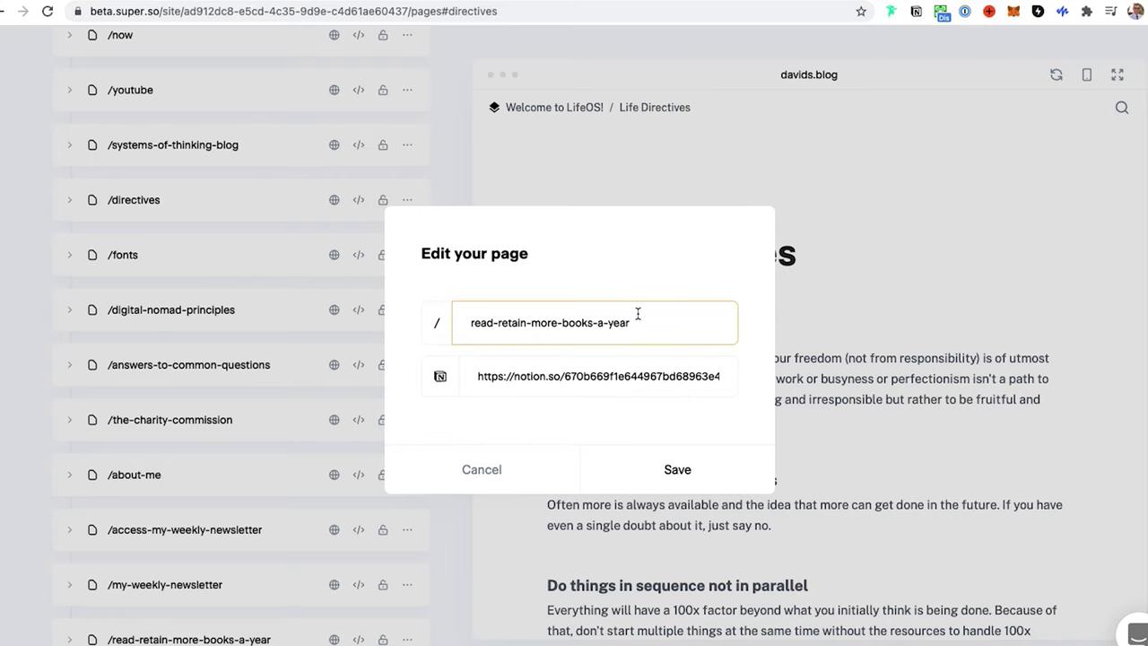
key(BackSpace)
key(BackSpace)
key(BackSpace)
key(BackSpace)
key(BackSpace)
key(BackSpace)
key(BackSpace)
key(ctrl+a)
click(675, 471)
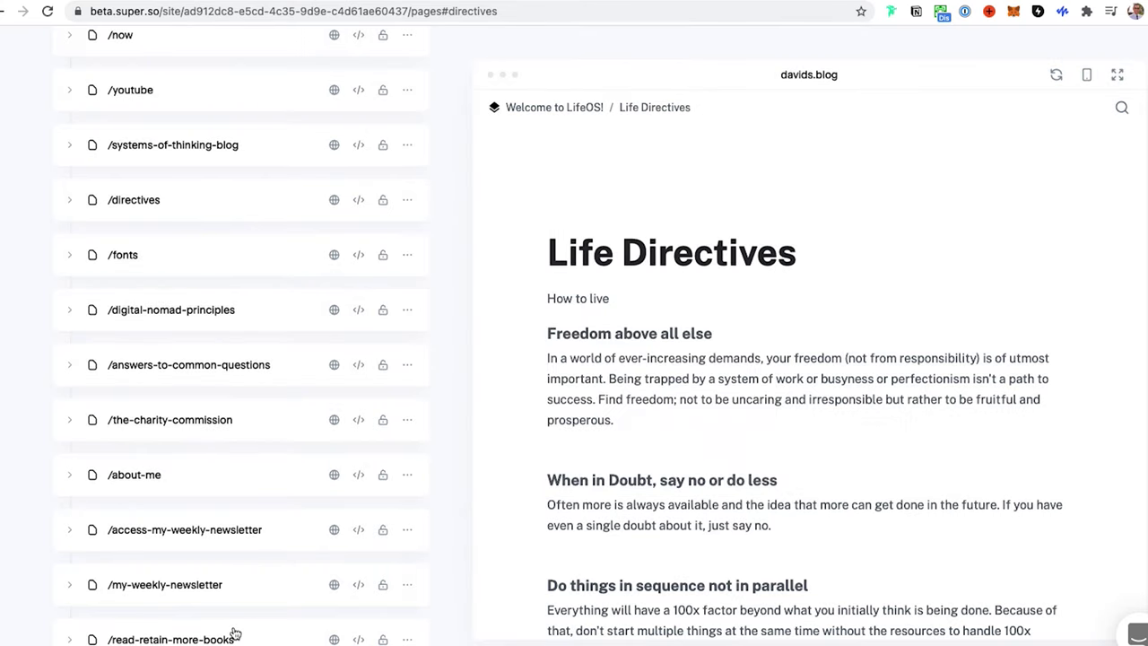
Change the first read-retain-50-books-a-year page's slug to read-retain-more-books and save it
scroll(241, 409, up, 10)
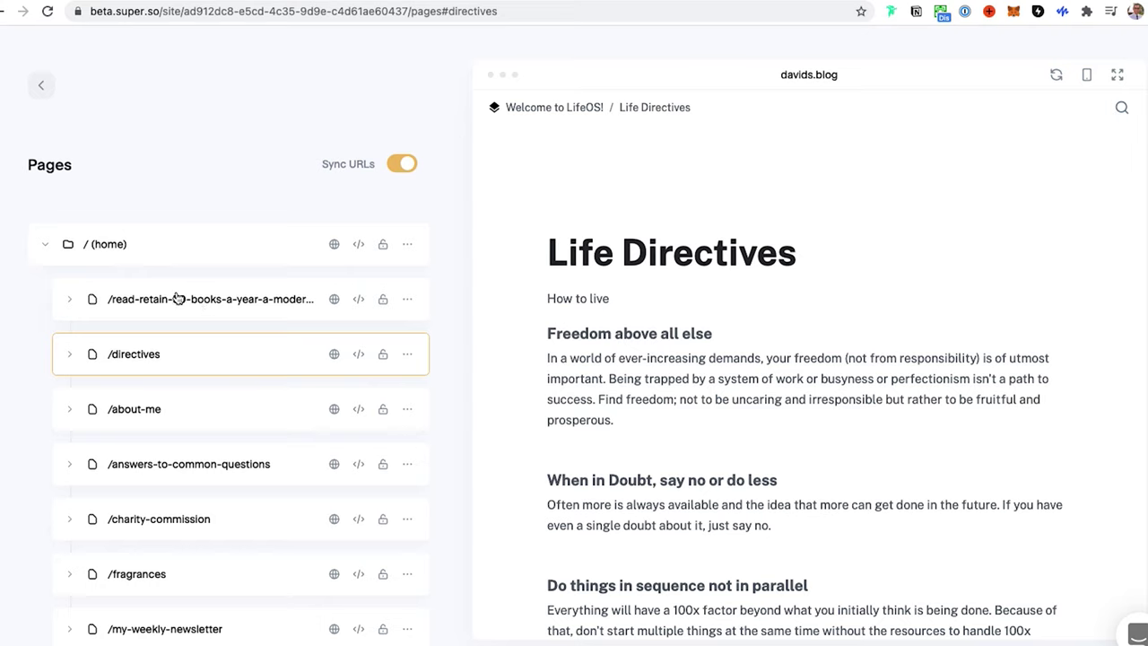
click(409, 298)
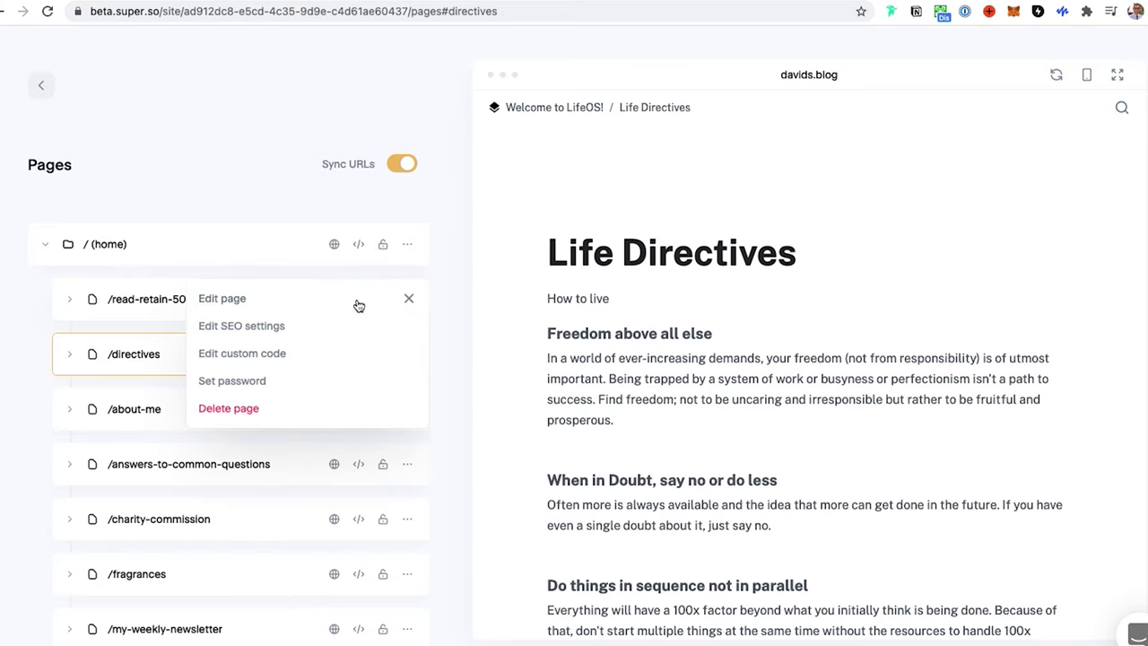
click(269, 301)
key(super+a)
key(super+v)
click(665, 469)
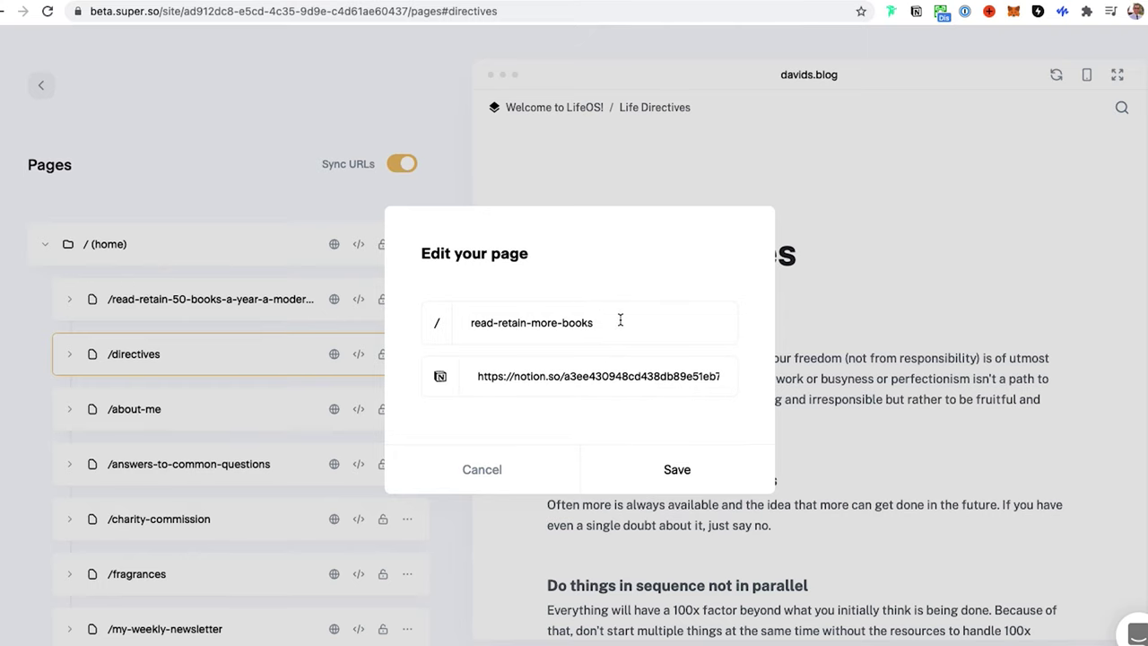
Discard the open page edit, then change the Intro Sample page's slug to intro-sample and save it
click(482, 469)
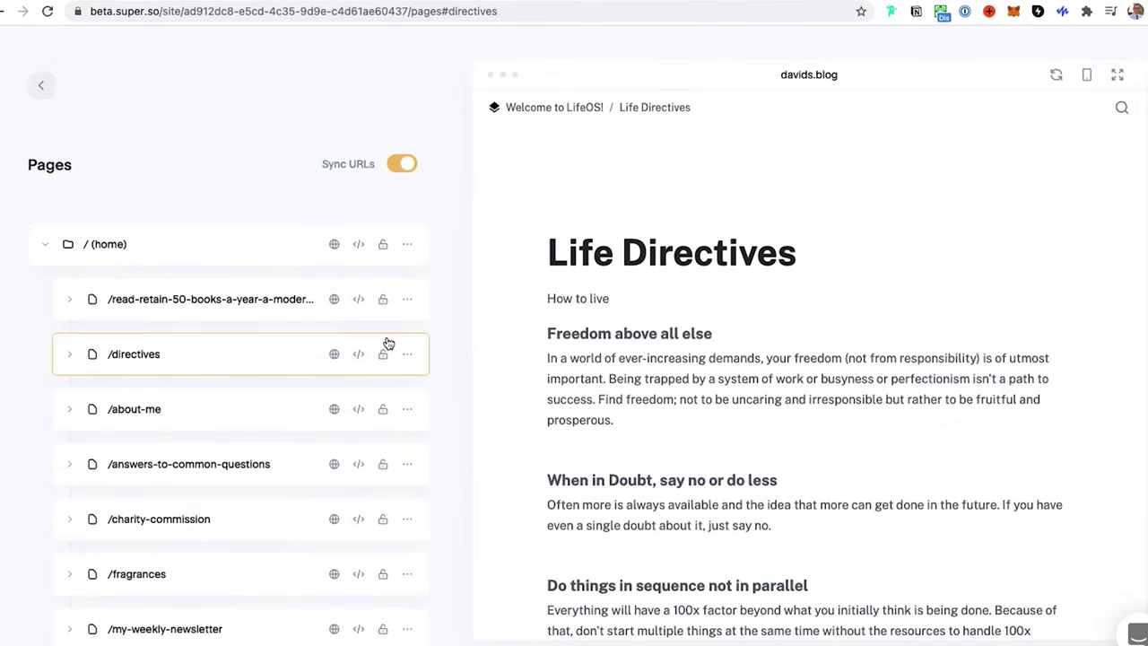
scroll(261, 428, down, 10)
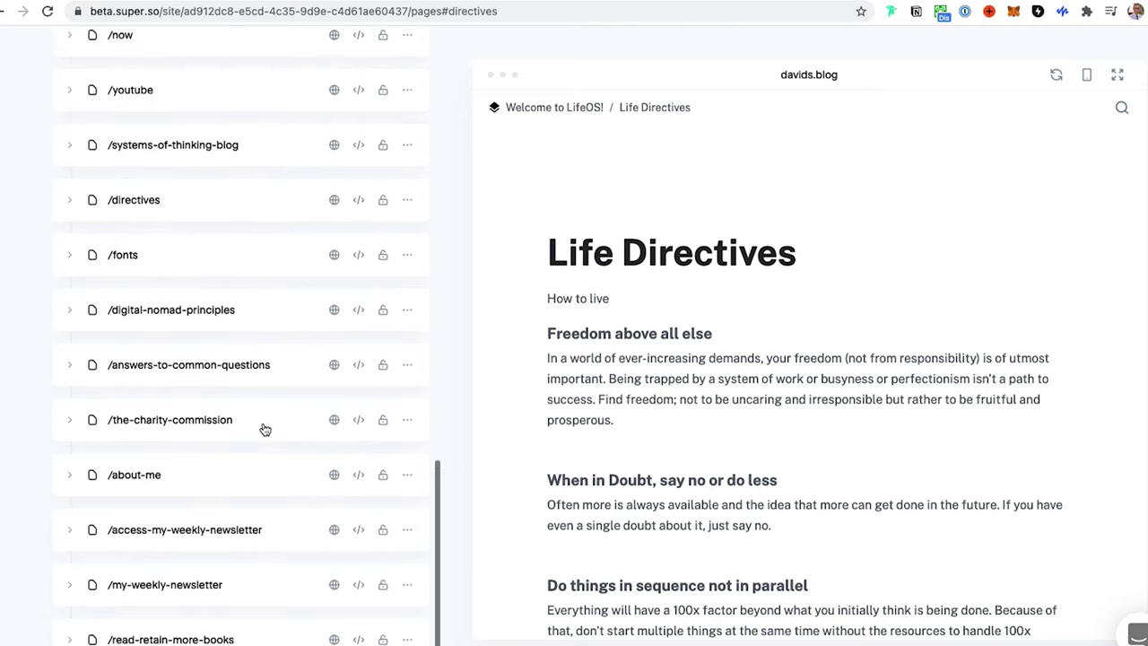
click(312, 638)
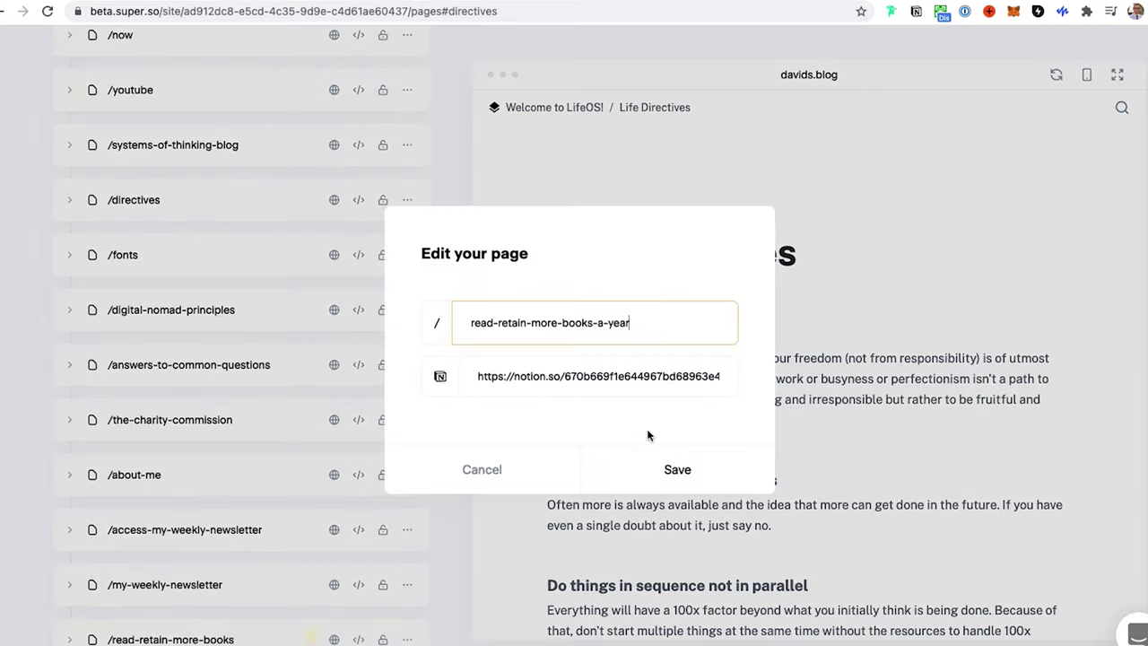
key(ctrl+a)
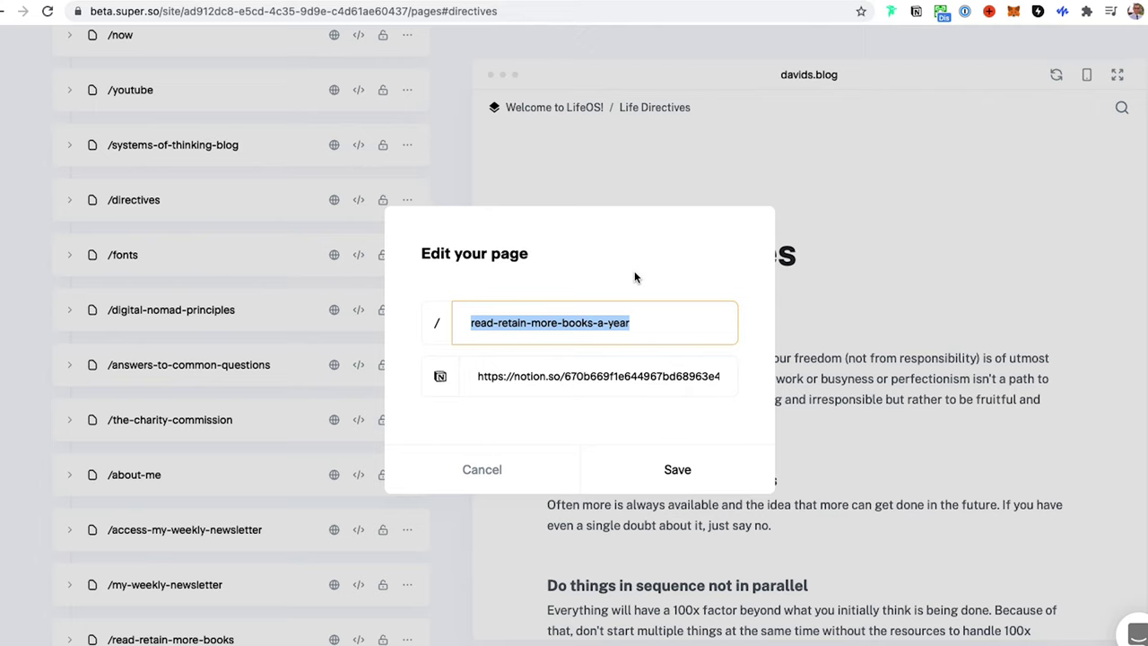
text(intro-sample)
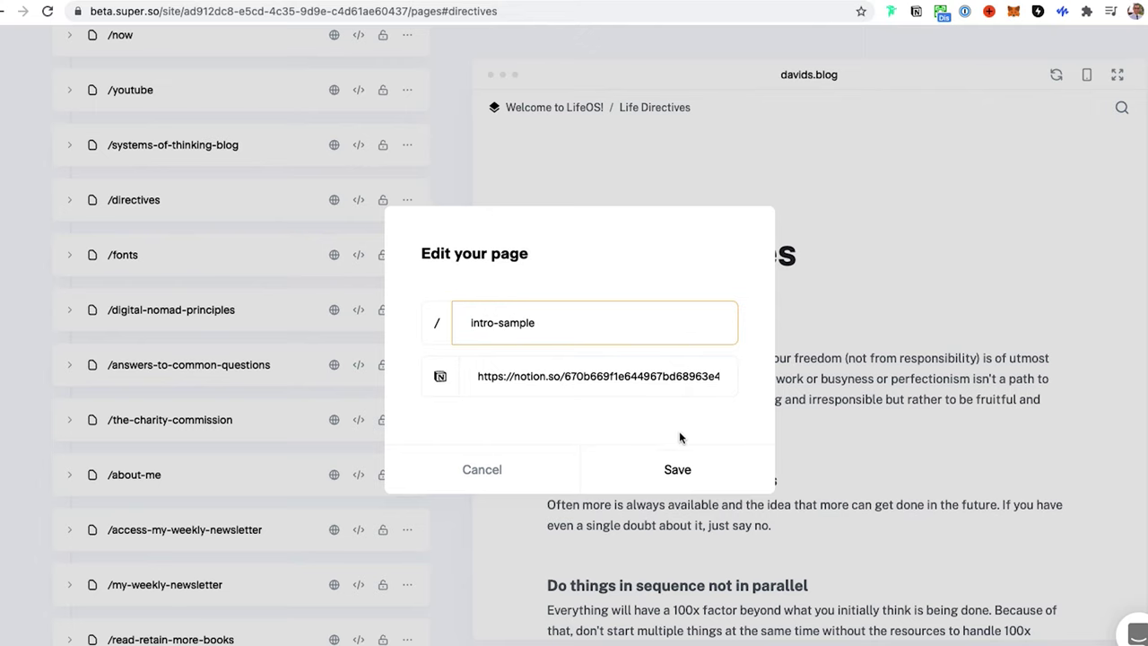
click(679, 461)
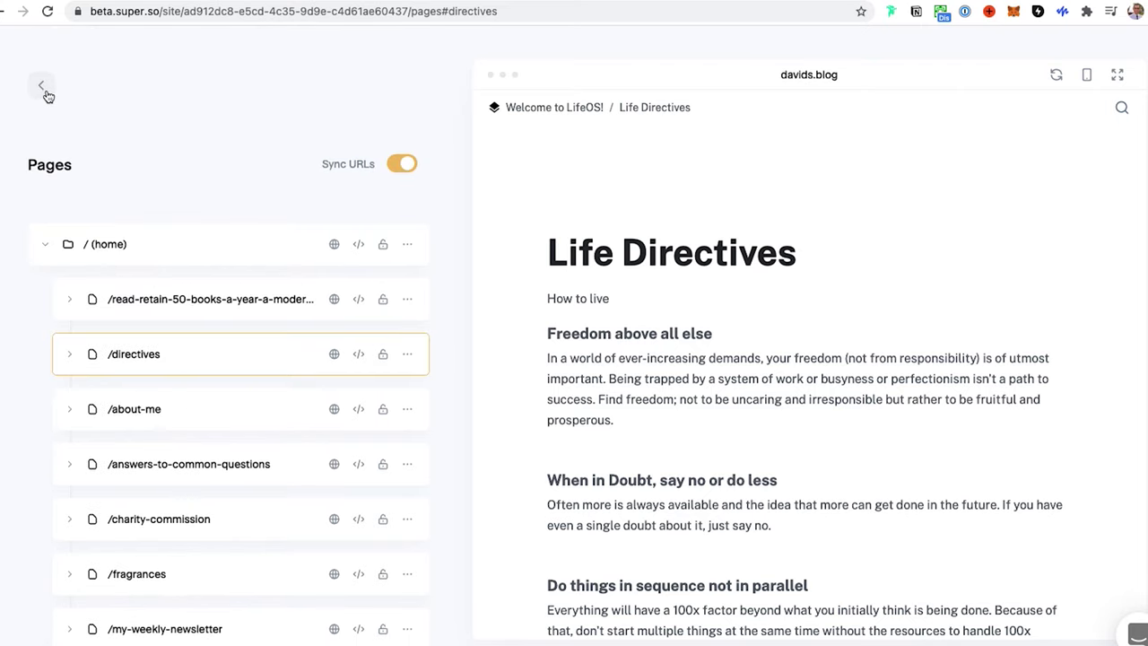
Return the site preview to the Welcome to LifeOS! home page and look it over
click(540, 109)
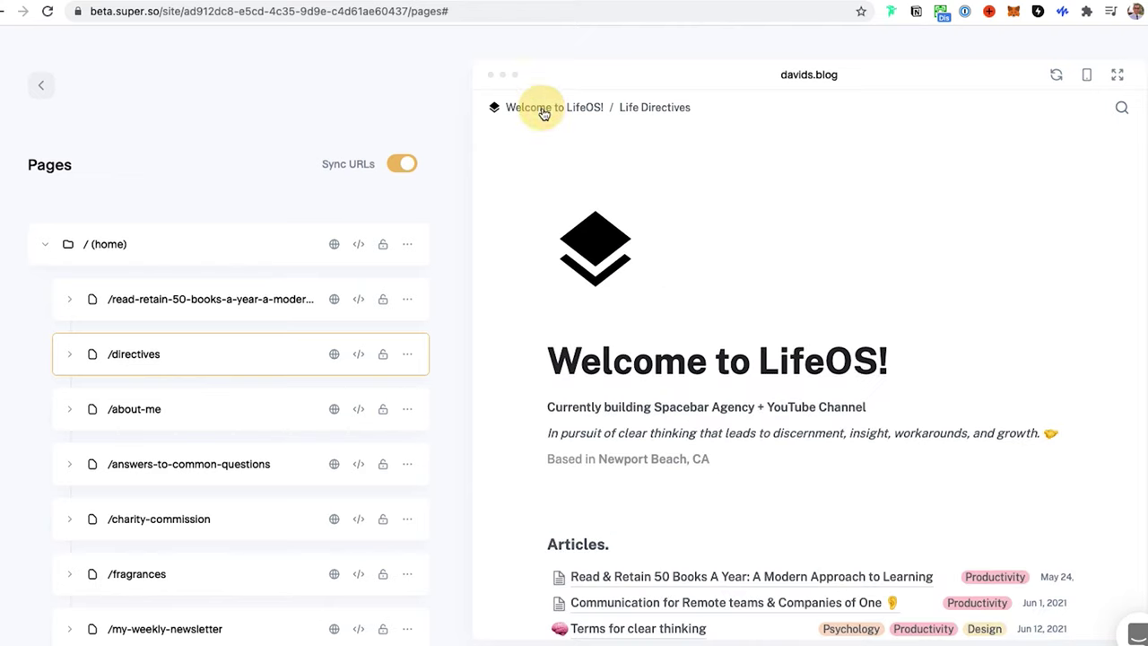
scroll(646, 296, down, 5)
scroll(653, 192, up, 5)
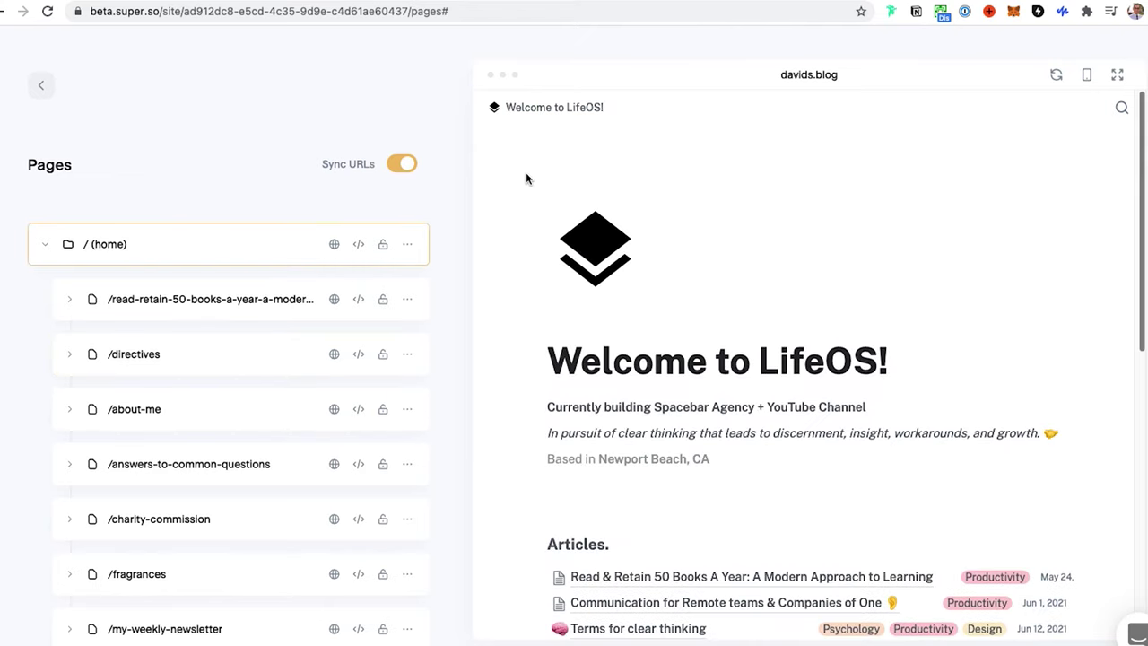
Load the live davids.blog site and check the URL of the Read & Retain 50 Books A Year article
click(283, 12)
text(davids.blog)
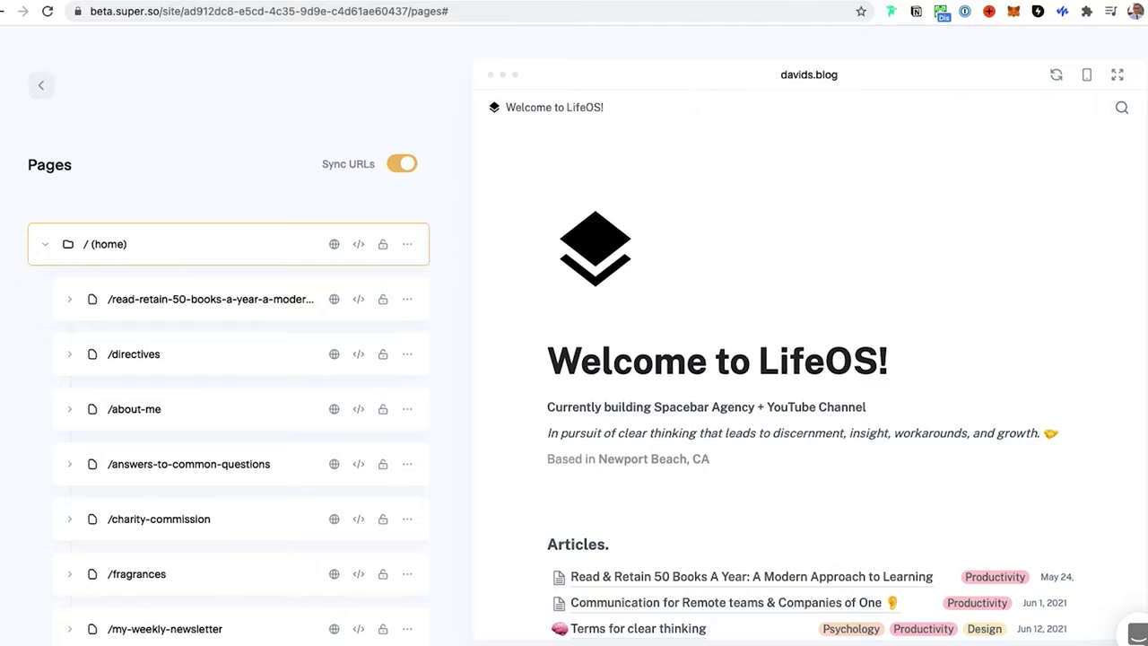
key(Return)
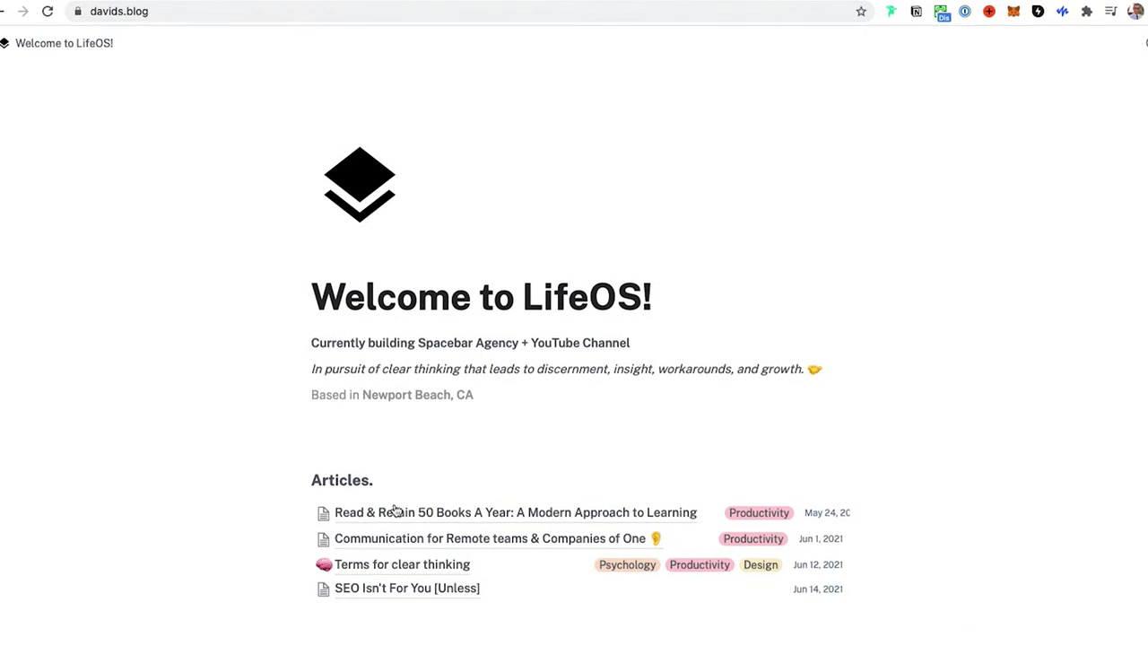
click(408, 512)
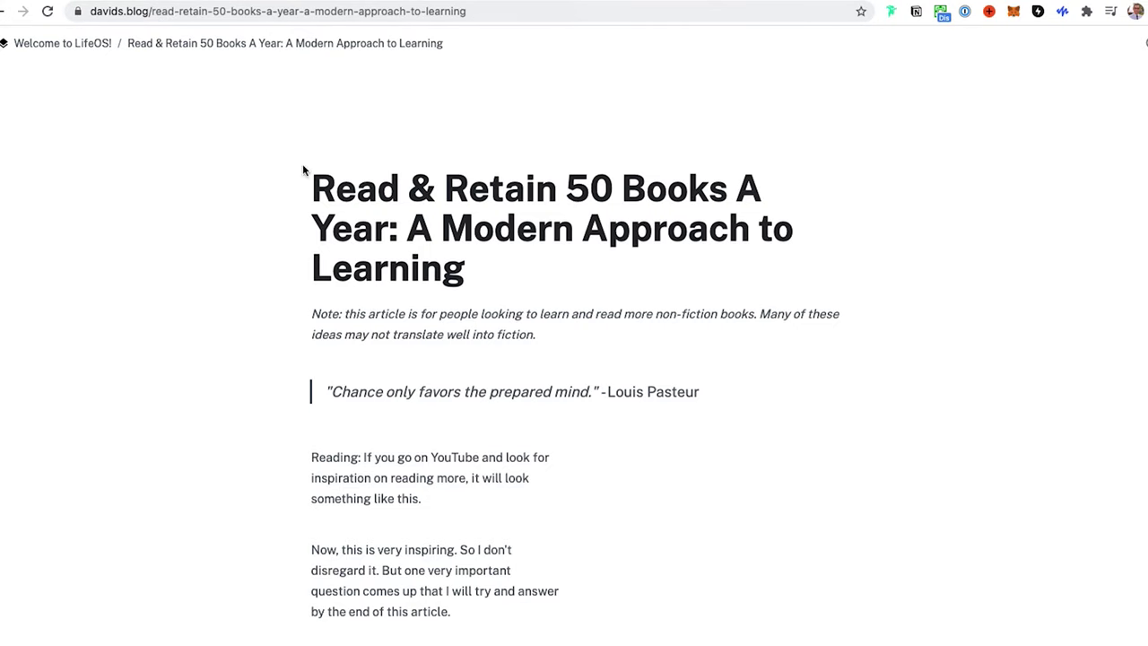
key(super+Left)
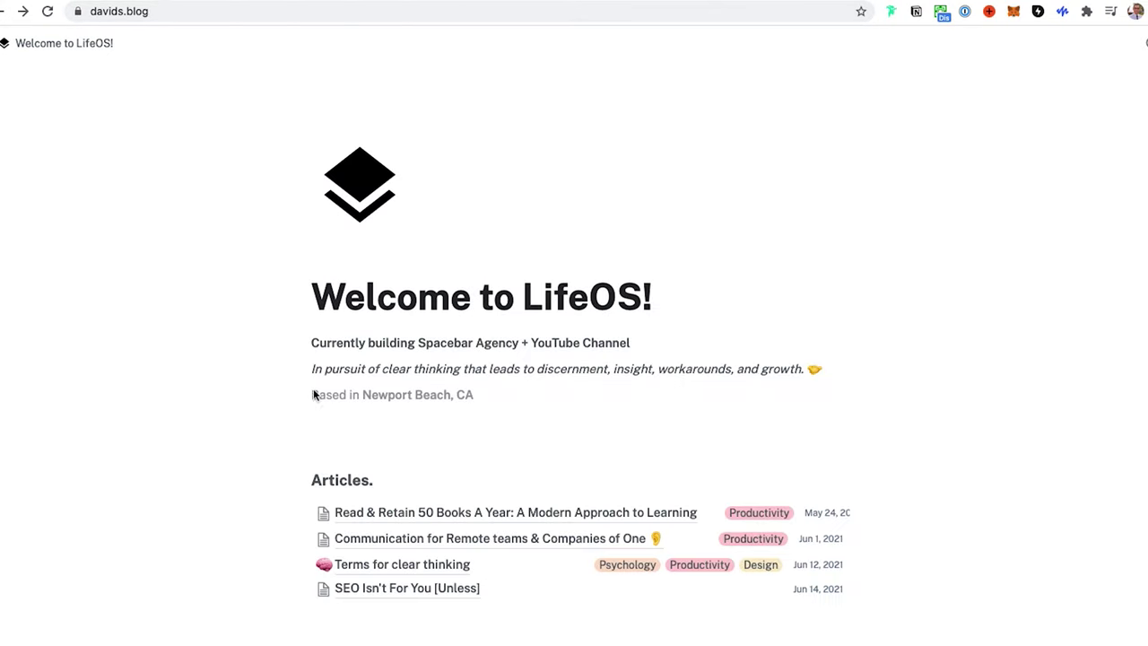
Compare the live URL of the Intro Sample page with that of the Read & Retain 50 Books A Year article
scroll(387, 478, down, 10)
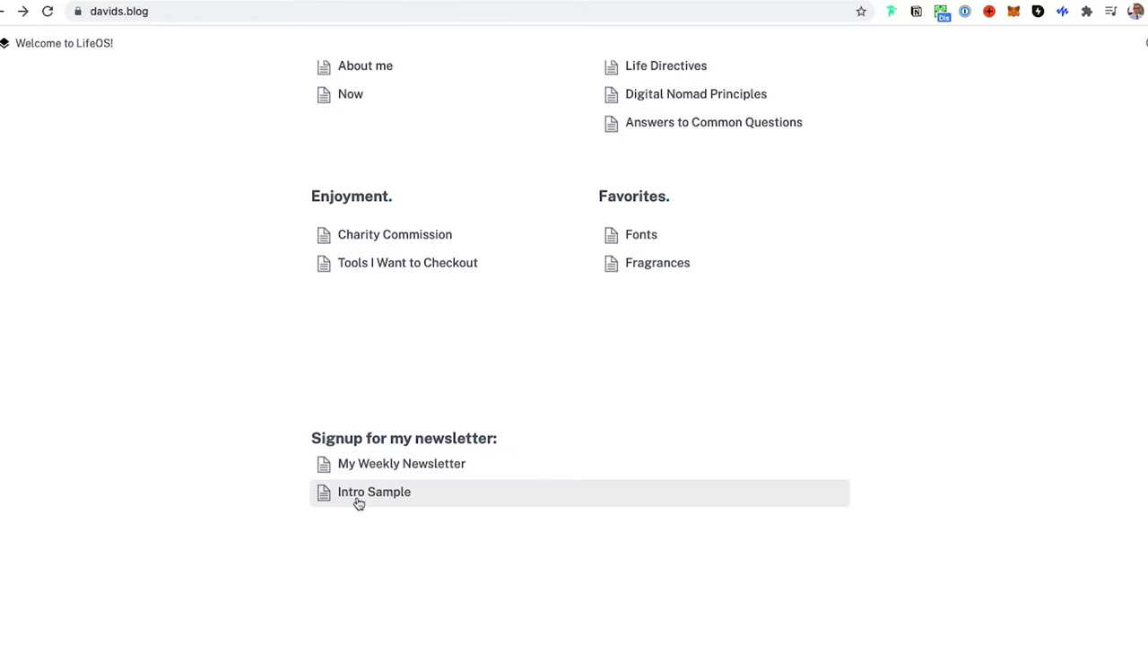
click(373, 498)
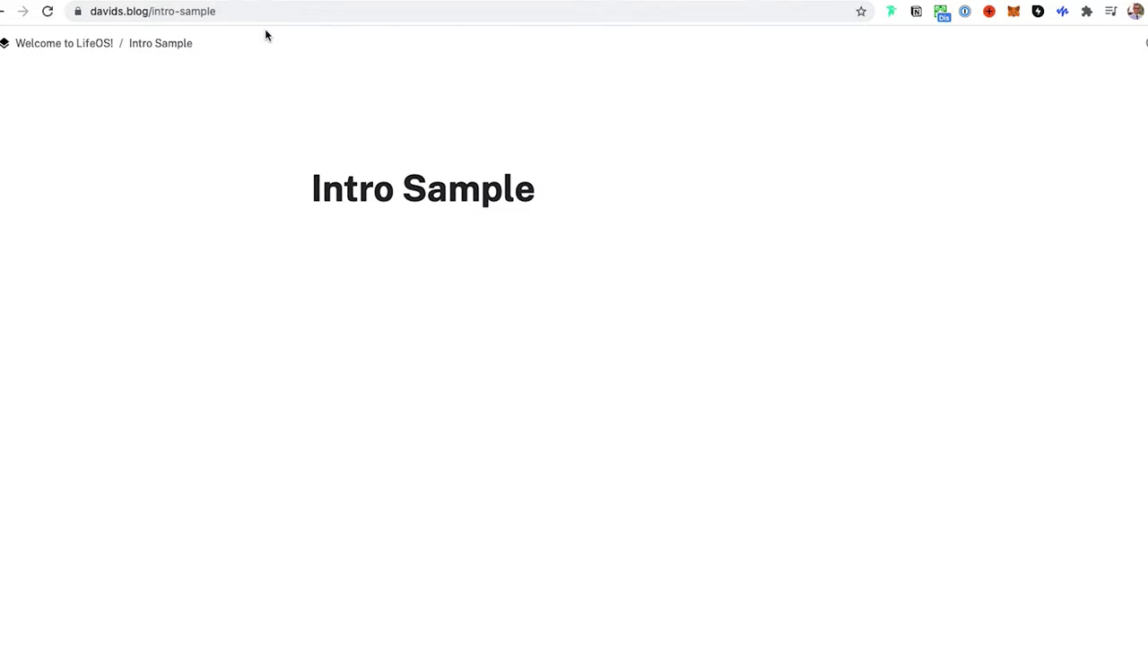
key(alt+Left)
scroll(487, 446, down, 2)
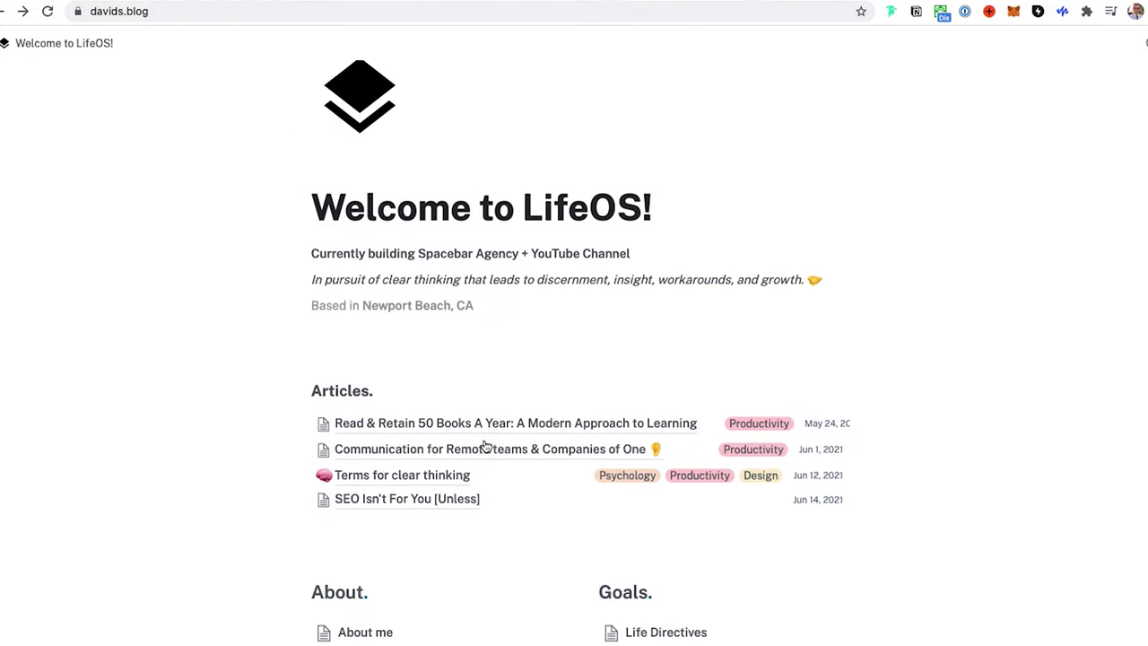
click(471, 425)
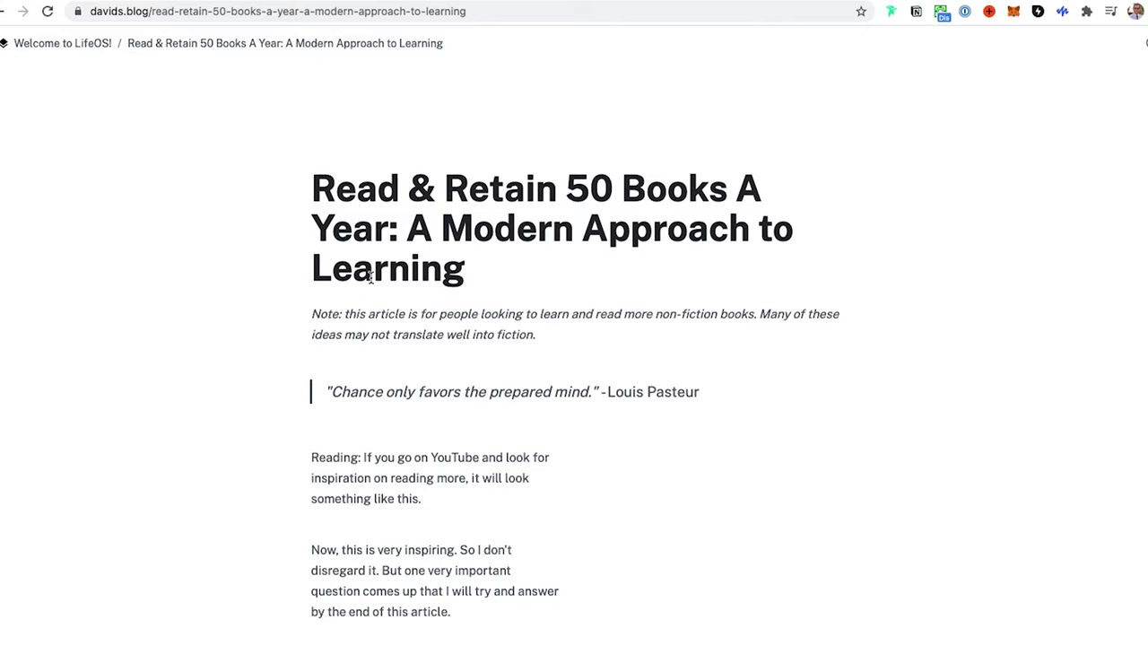
key(super+bracketleft)
Open the live Communication for Remote teams & Companies of One article and highlight the slug in its URL
scroll(403, 336, down, 5)
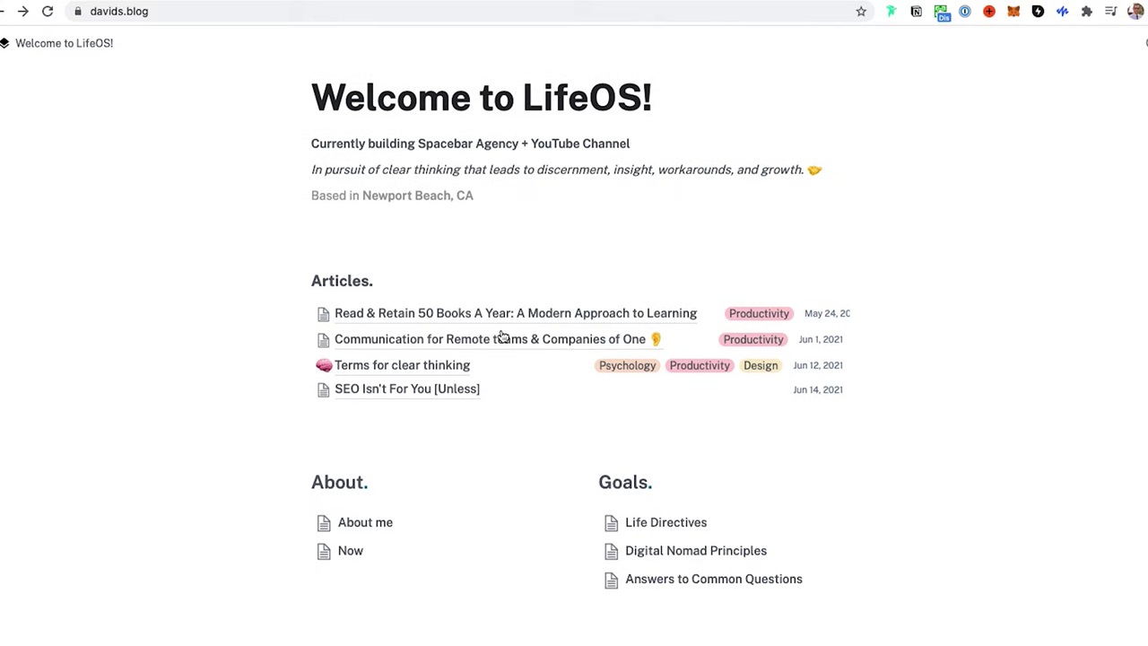
click(435, 341)
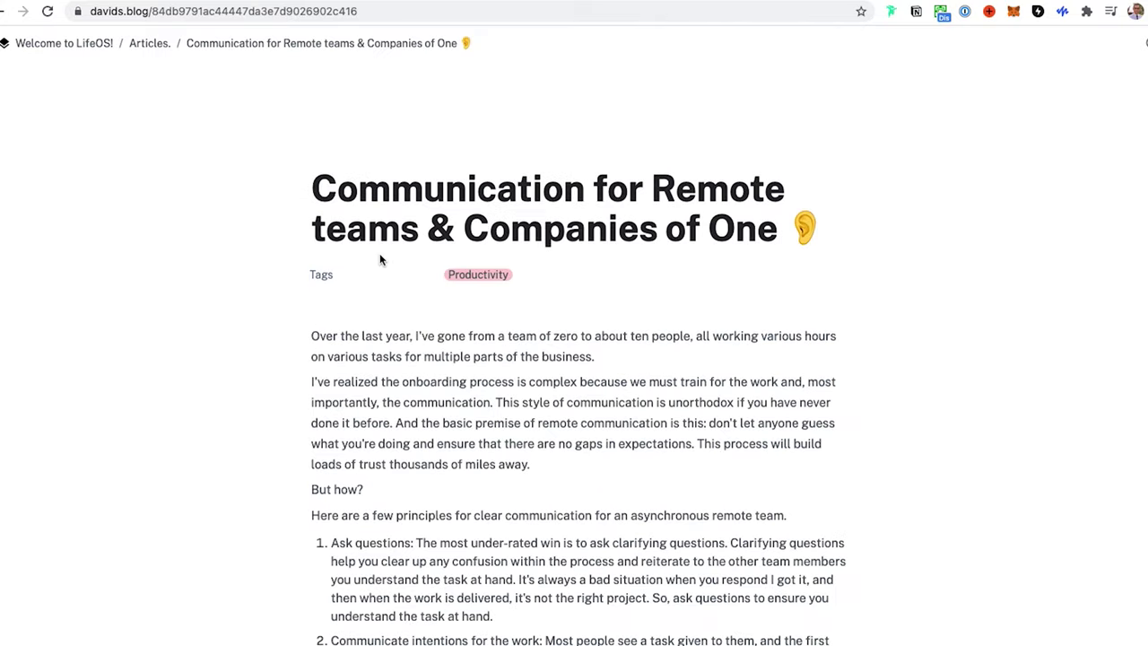
double_click(235, 12)
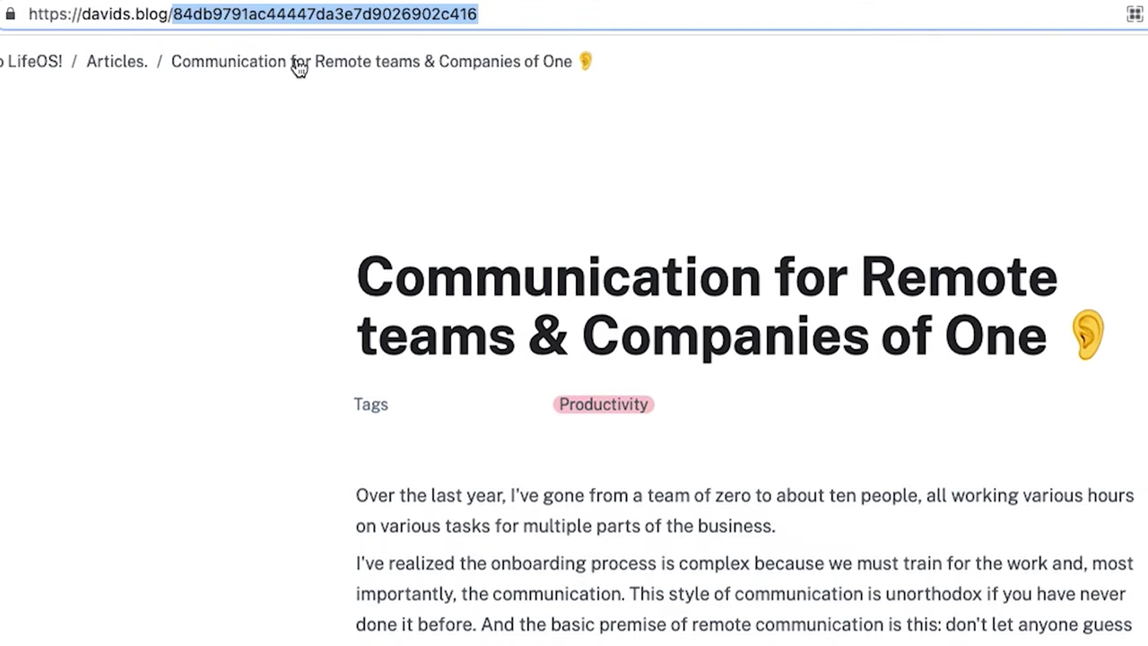
Return to the Super page list and start a new page under home with the slug remote-team-communication
click(283, 205)
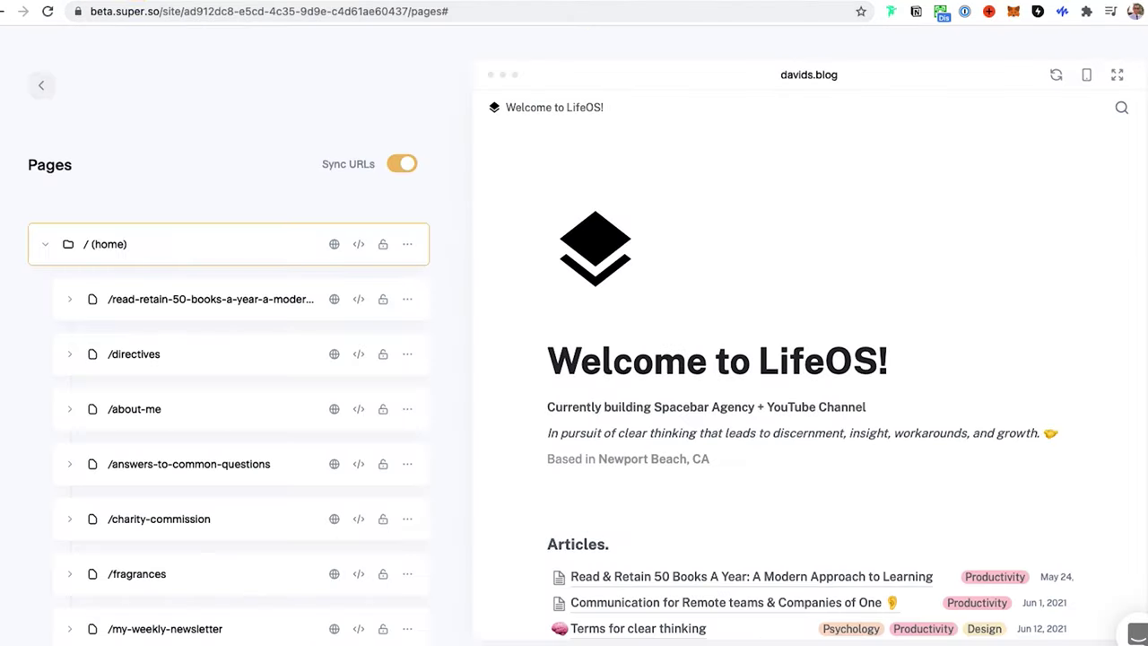
scroll(167, 188, down, 5)
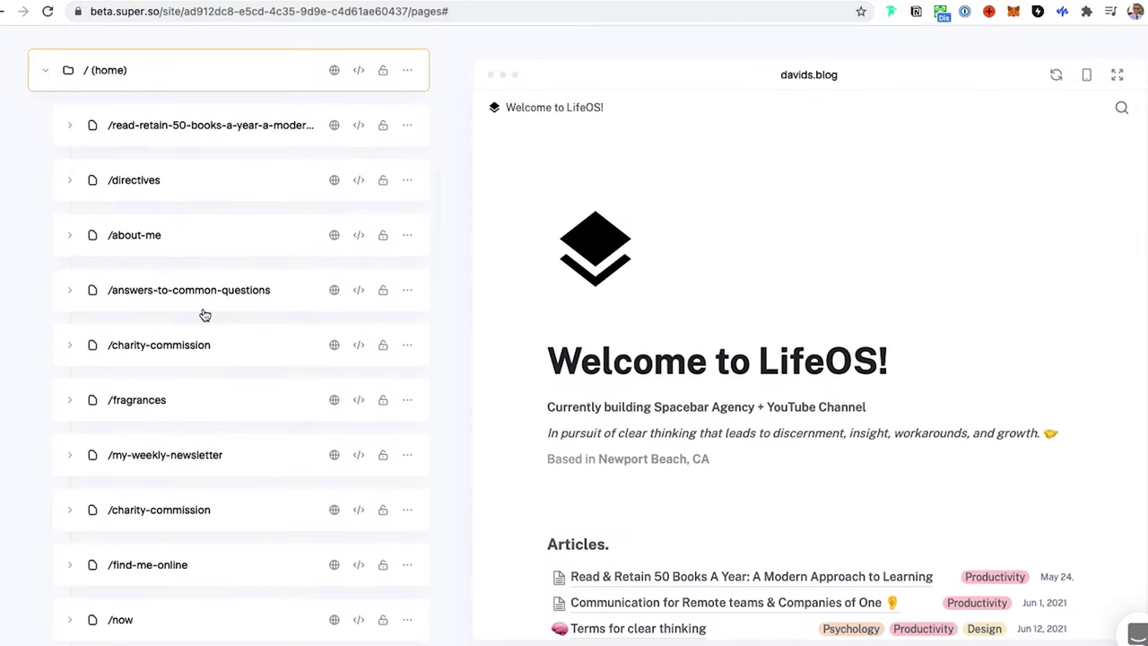
scroll(204, 314, down, 3)
scroll(205, 314, down, 10)
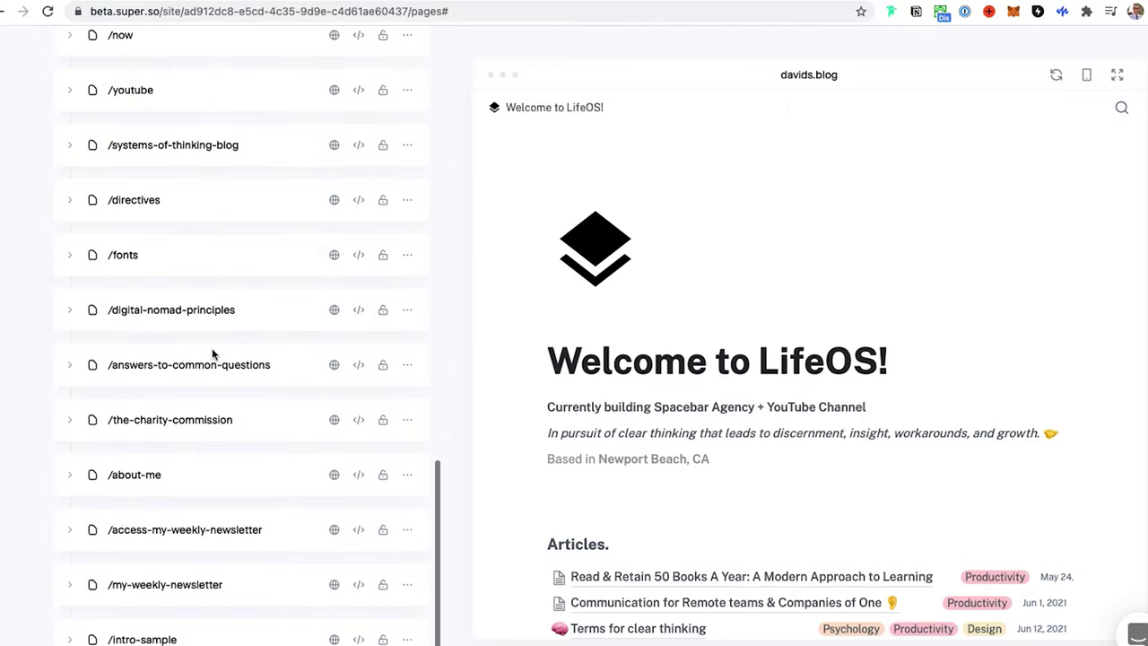
scroll(187, 333, up, 15)
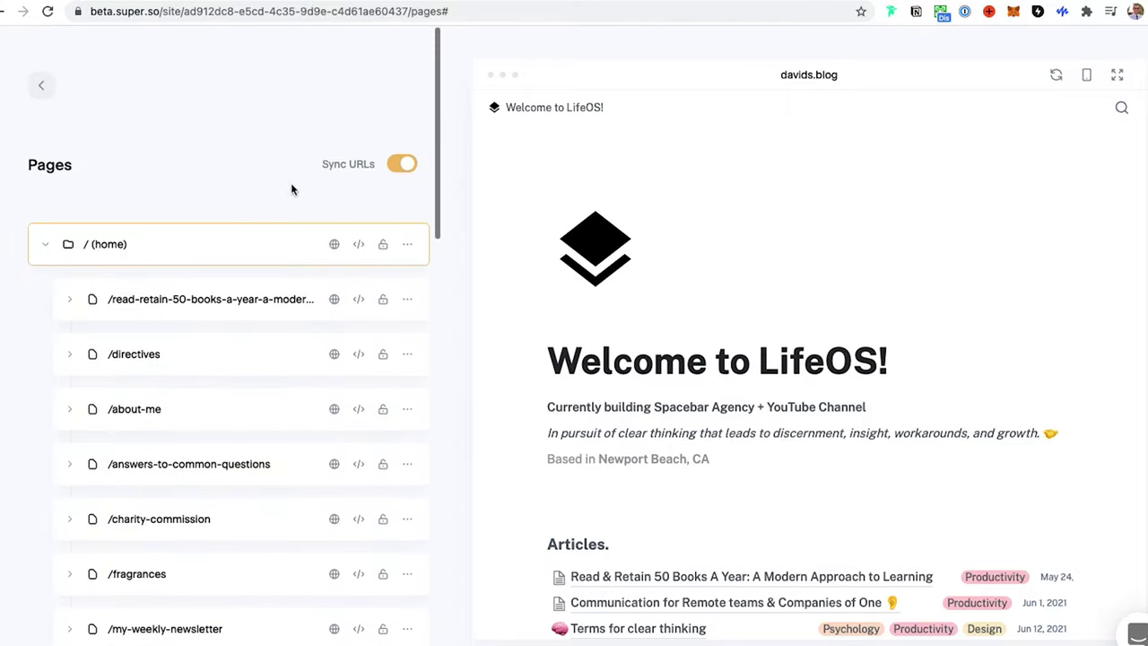
scroll(117, 606, down, 15)
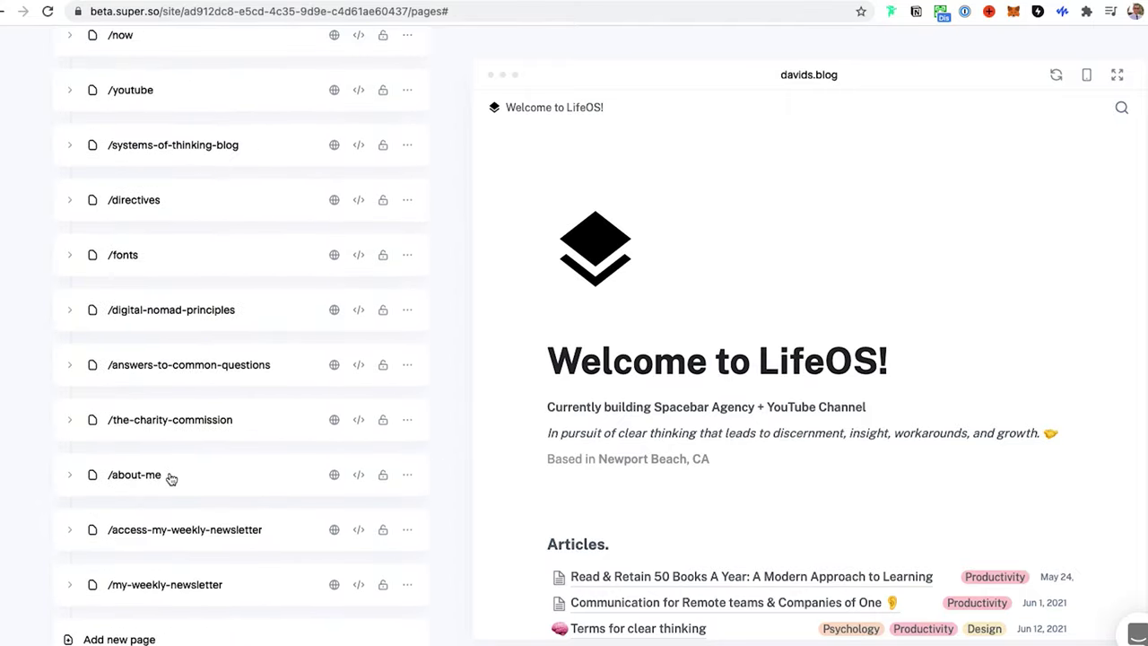
click(119, 639)
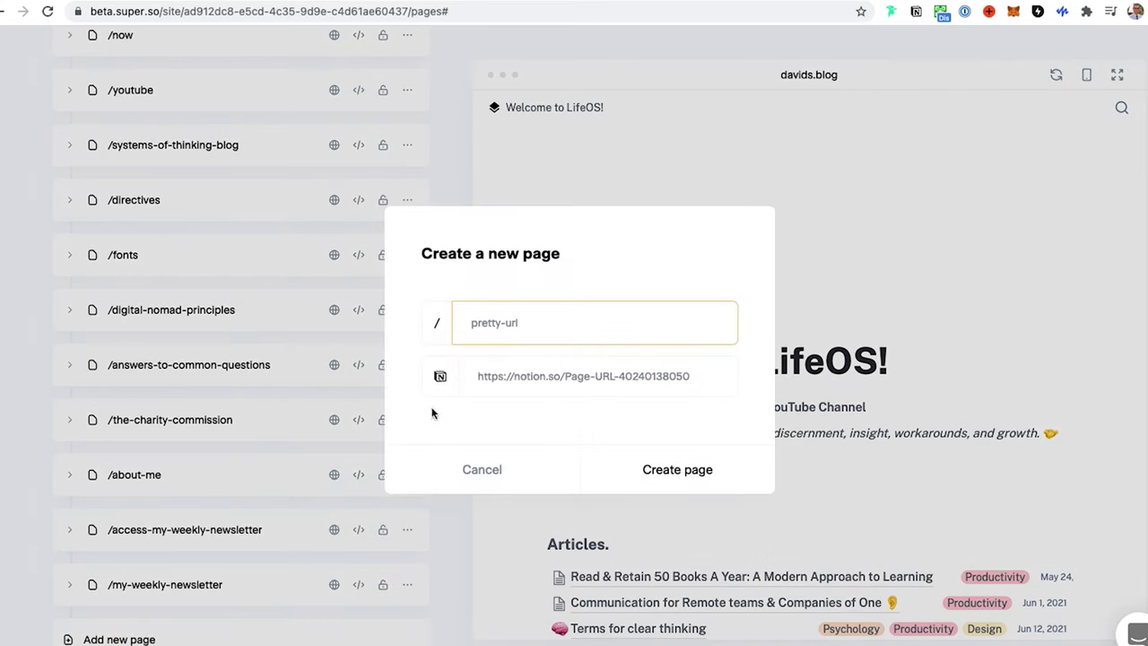
text(remote-team-communicatio)
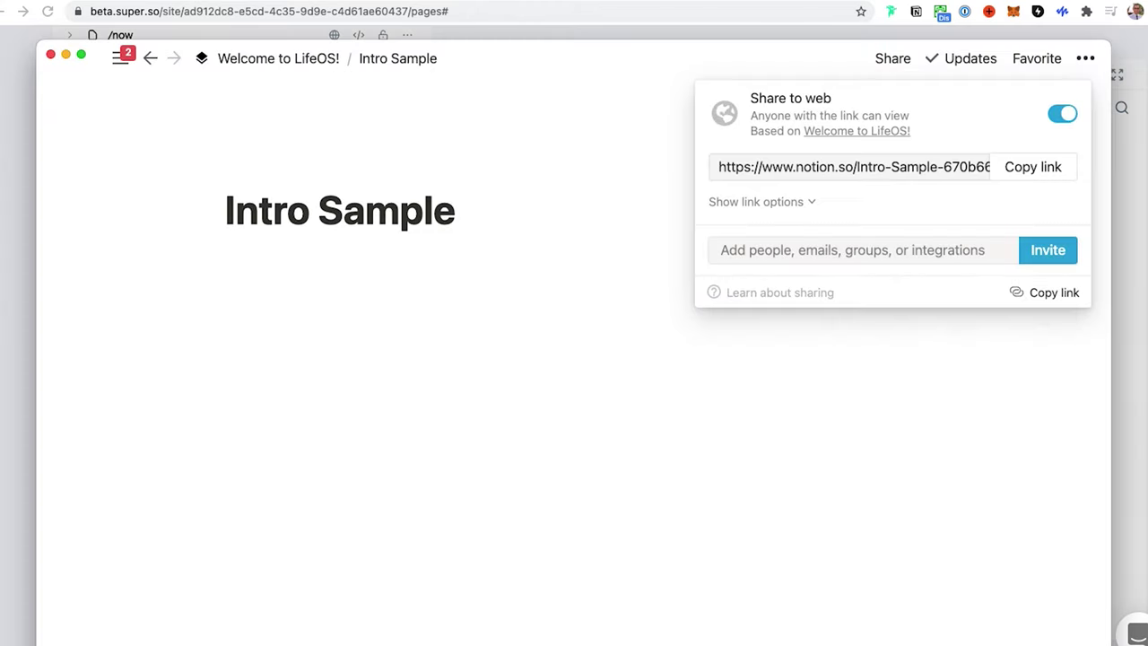
Switch to Notion, open the Communication for Remote teams & Companies of One article, and copy its share link
click(505, 336)
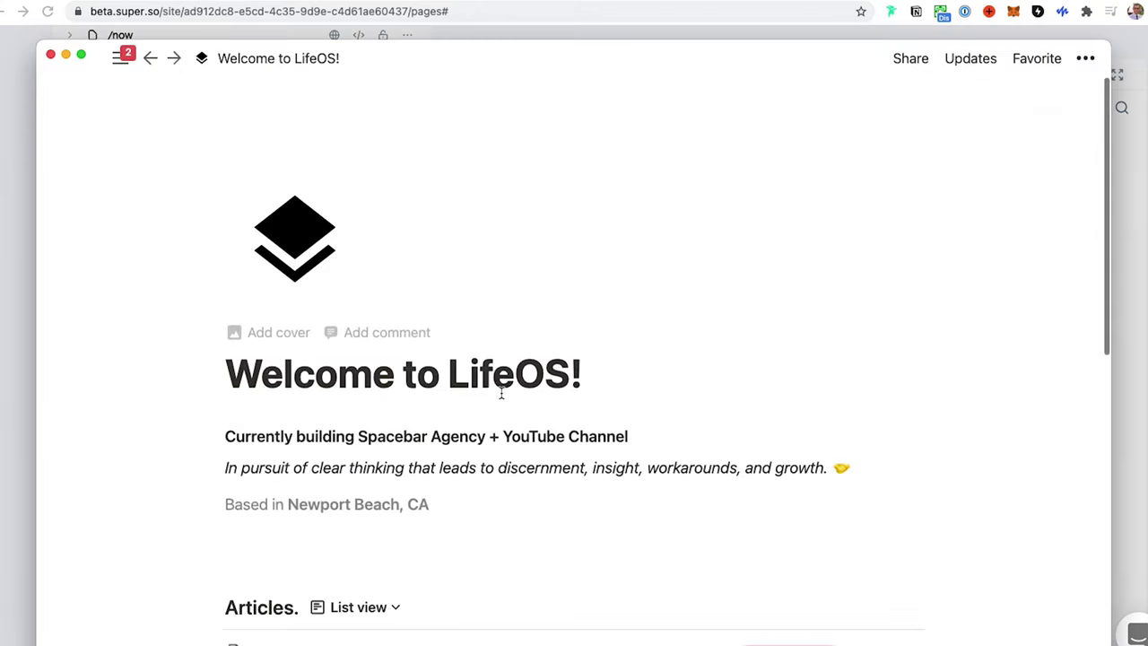
scroll(499, 358, down, 3)
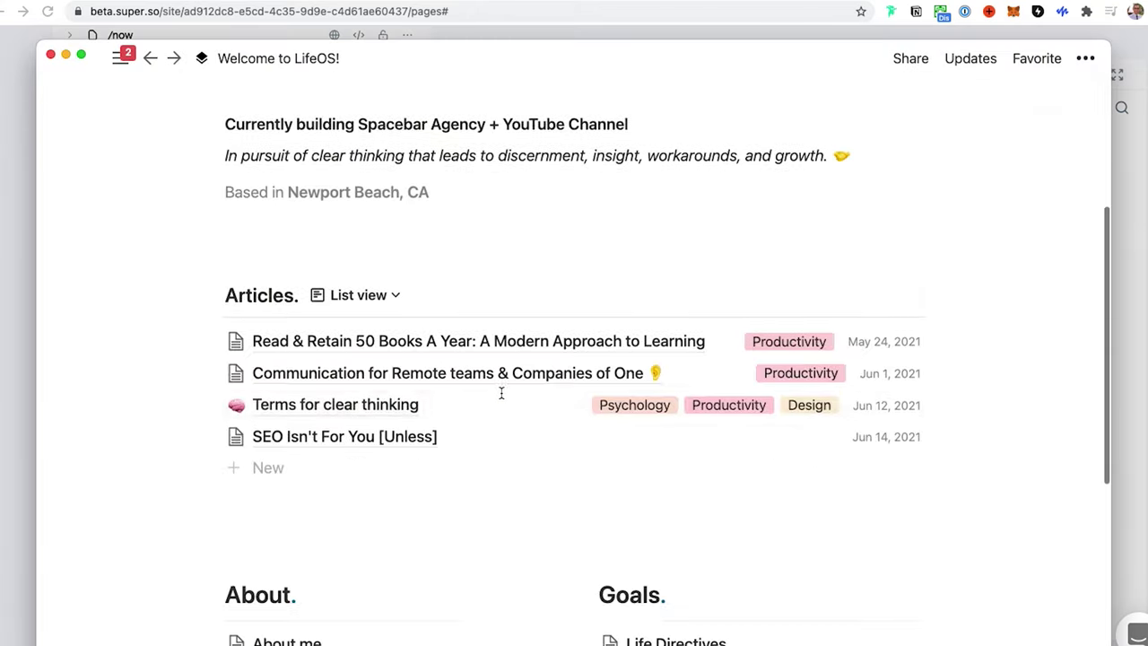
click(598, 372)
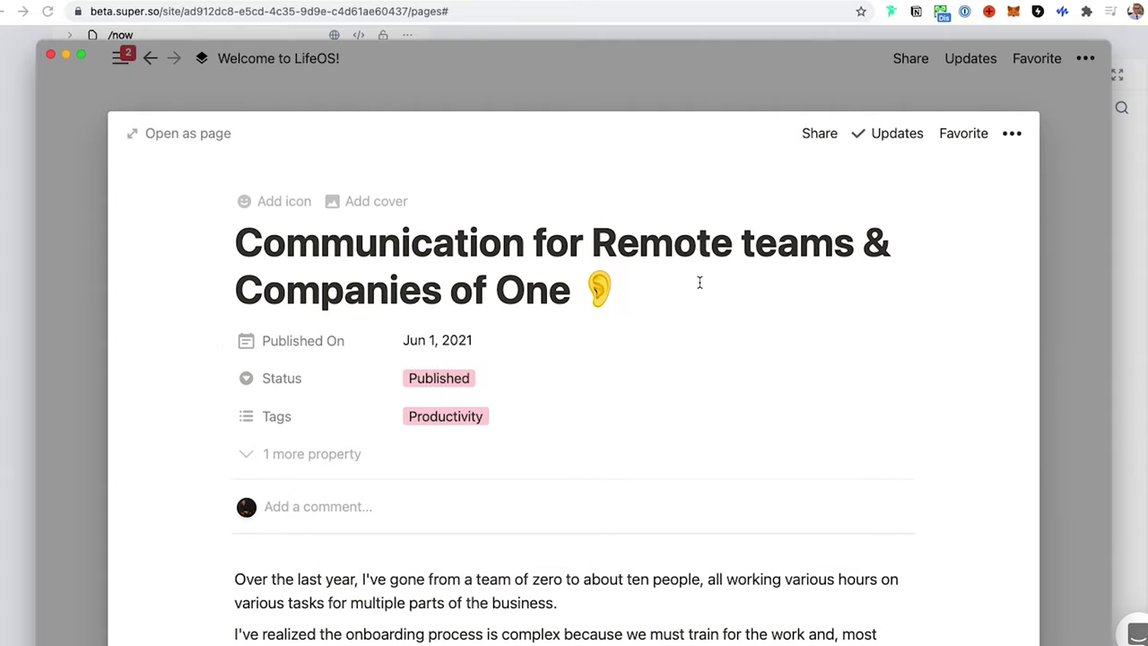
click(819, 132)
click(953, 248)
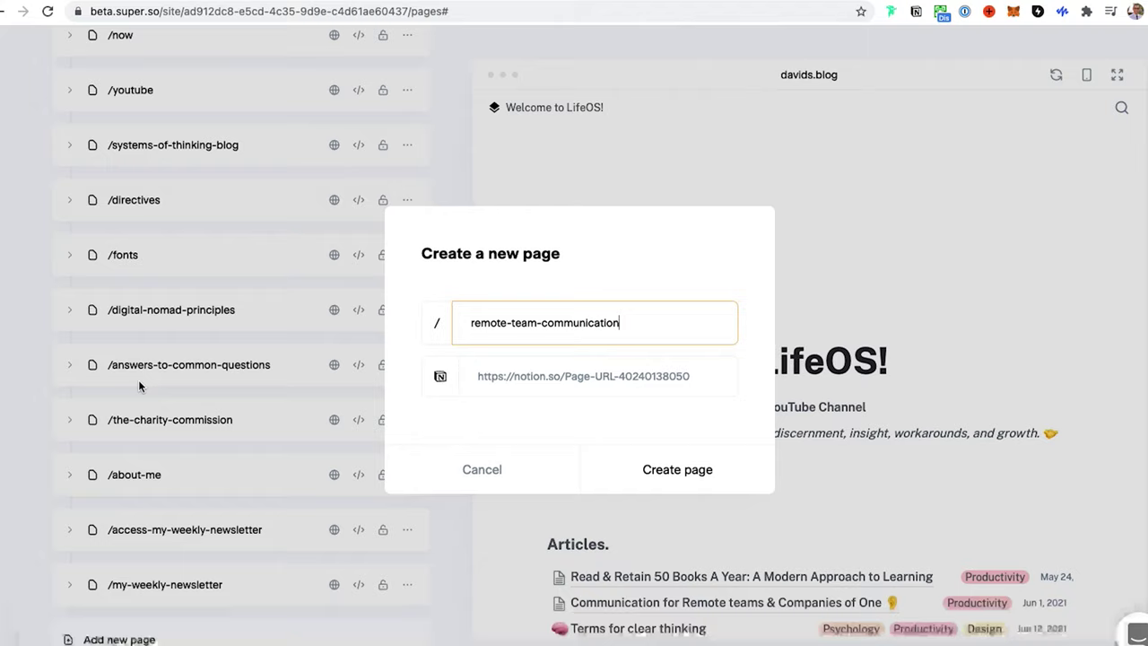
Paste the copied article link as the new page's Notion URL in Super and create the page
click(539, 382)
key(ctrl+v)
click(697, 476)
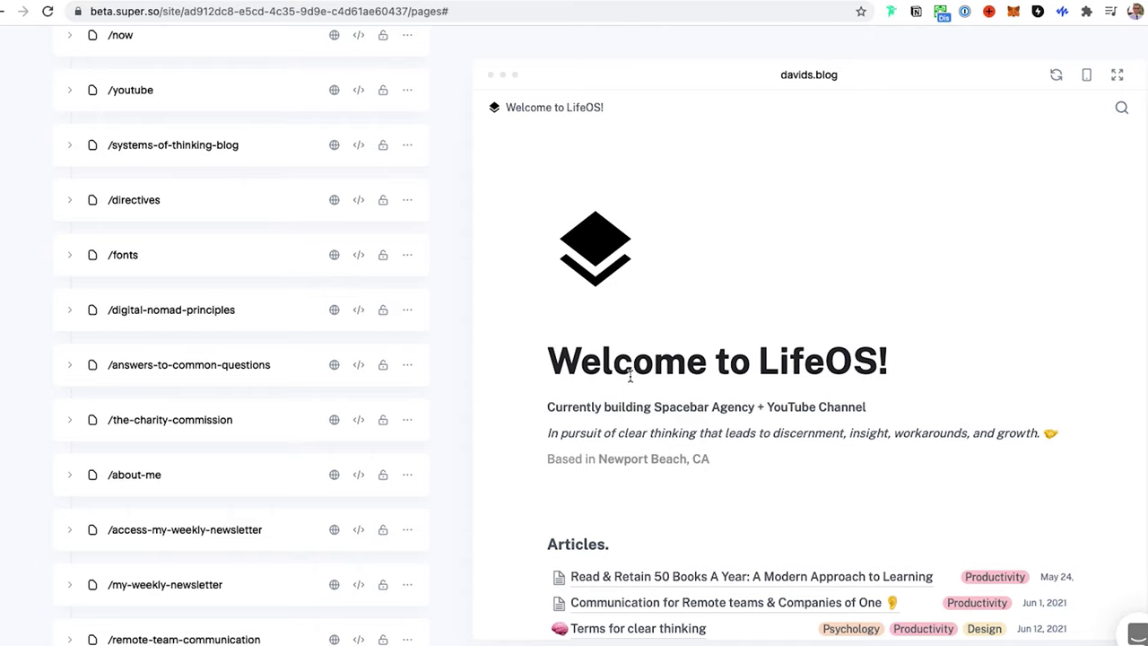
Reopen the Communication for Remote teams & Companies of One article on the live site to check its URL
click(738, 599)
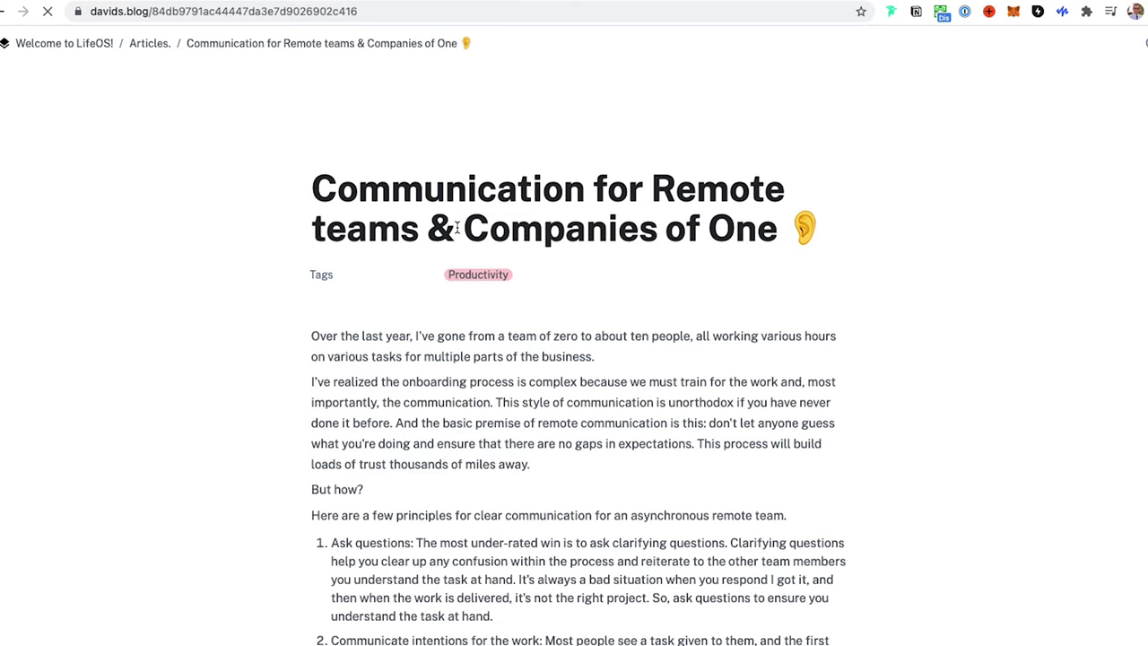
click(41, 44)
click(403, 466)
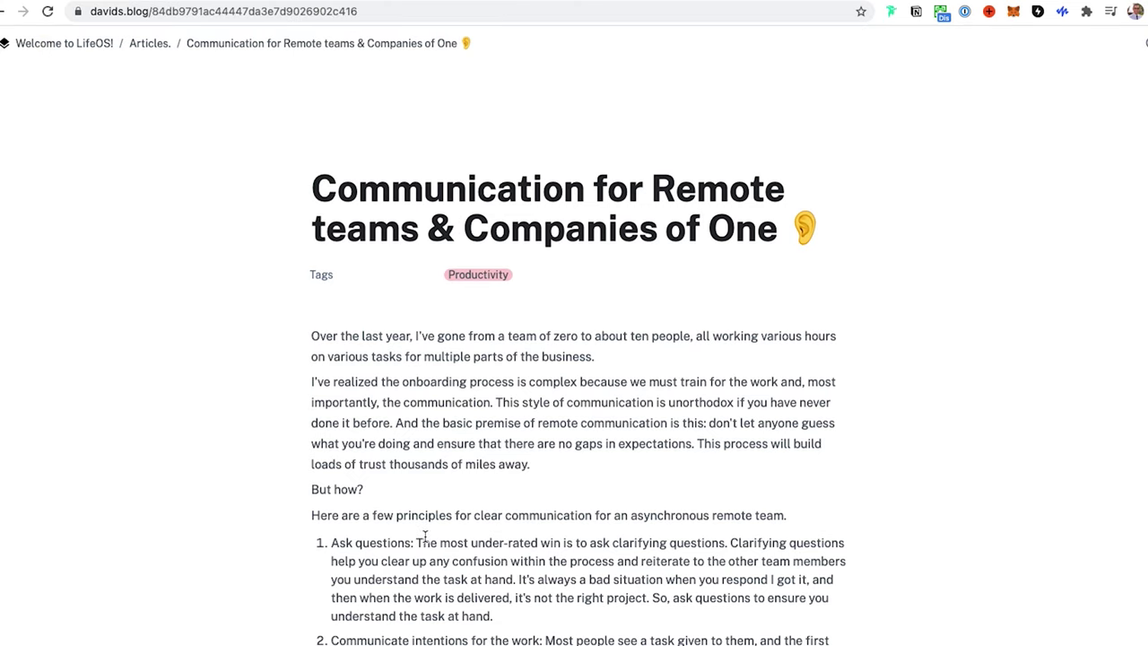